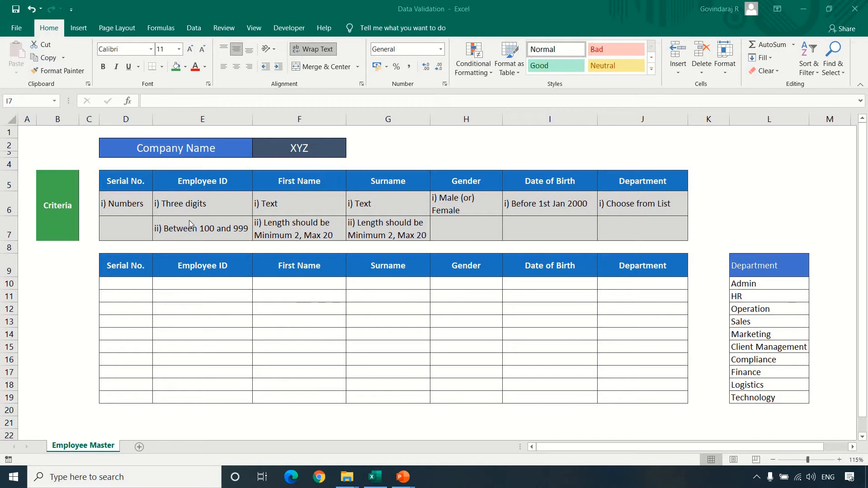
Examine the criteria given for each employee field and the department list in L10:L19.
left_click(142, 211)
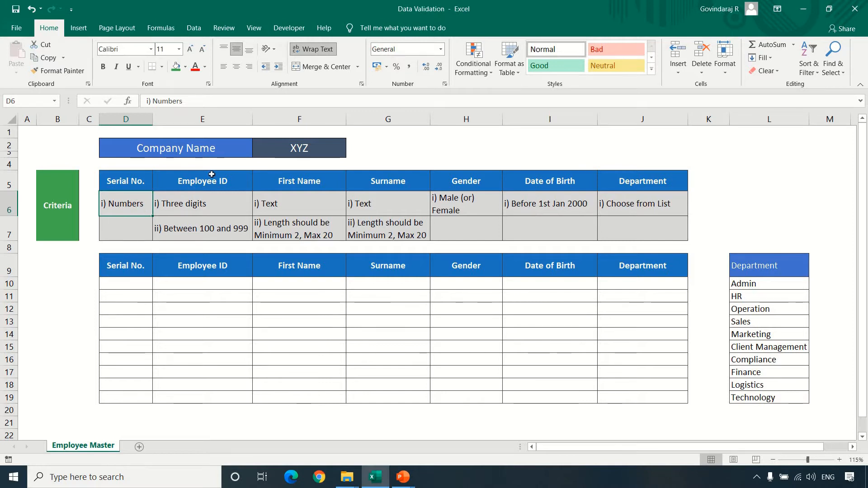
left_click(203, 185)
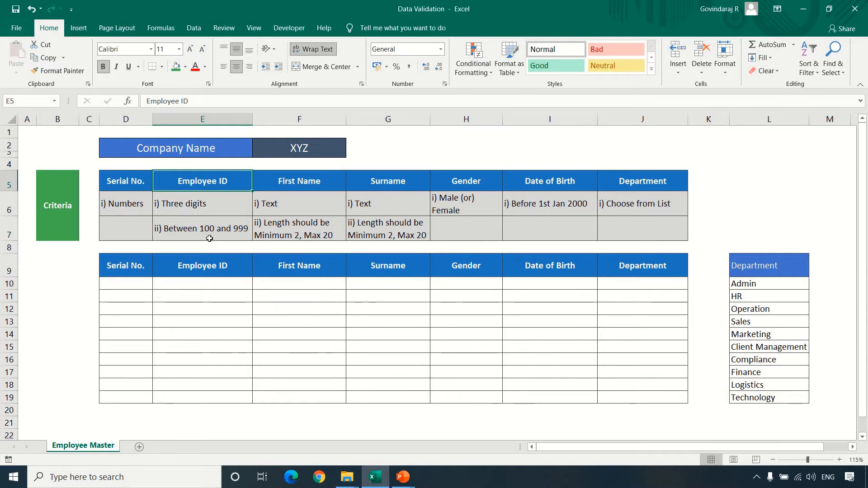
left_click(295, 179)
left_click(389, 187, "shift")
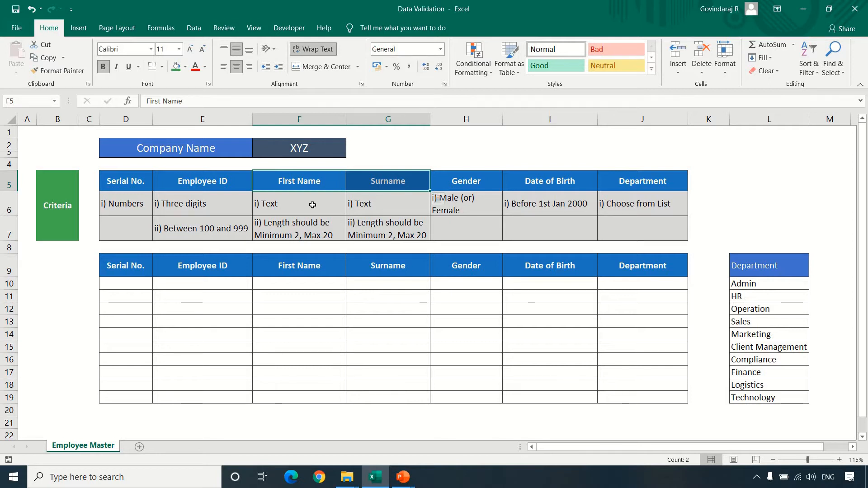
left_click(436, 189)
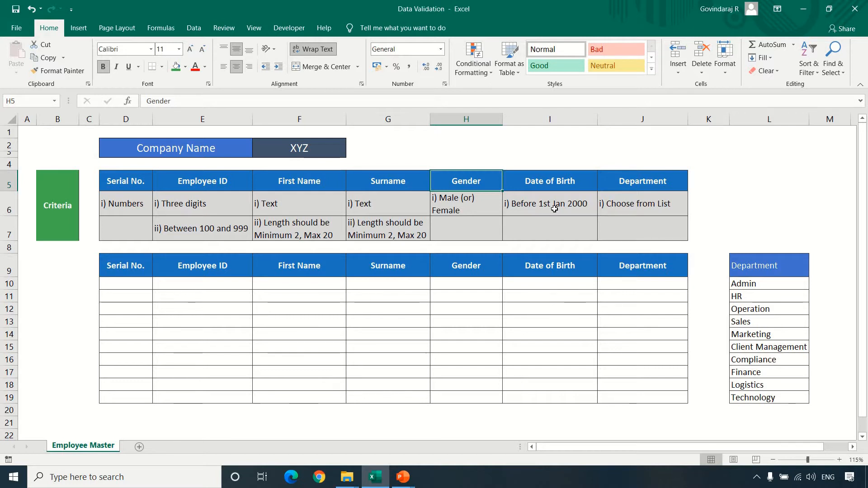
key("Right")
key("Right")
left_click_drag(751, 284, 755, 398)
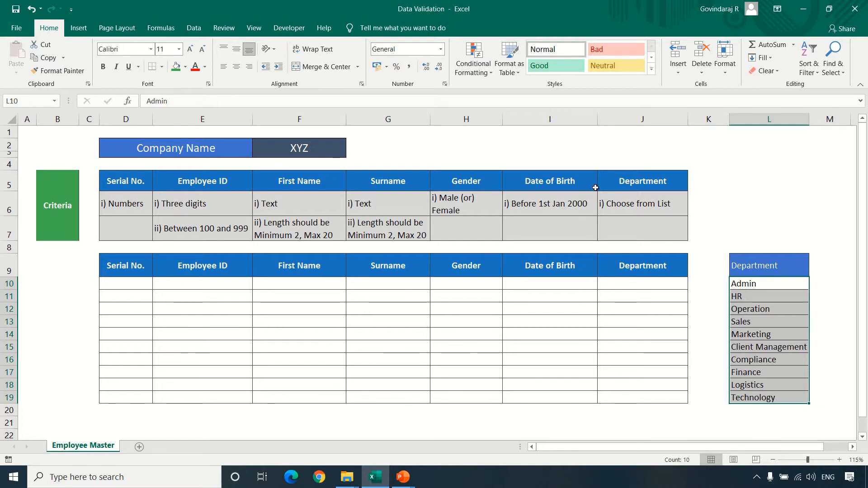
left_click(642, 346)
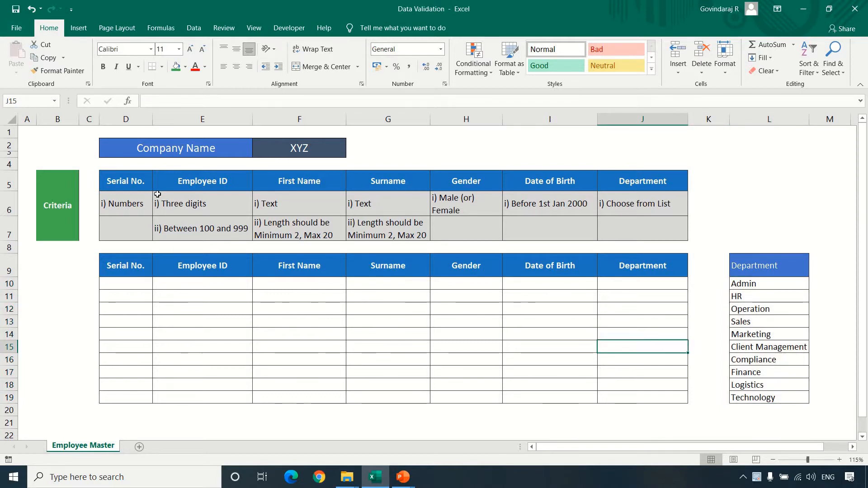
left_click_drag(279, 187, 368, 224)
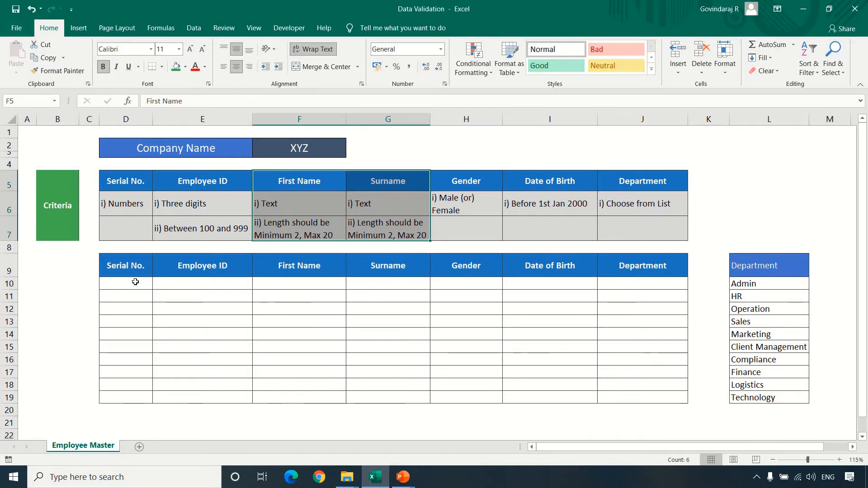
Add data validation to Serial No. cells D10:D19 allowing only whole numbers greater than or equal to 1.
left_click(135, 282)
left_click_drag(127, 284, 129, 398)
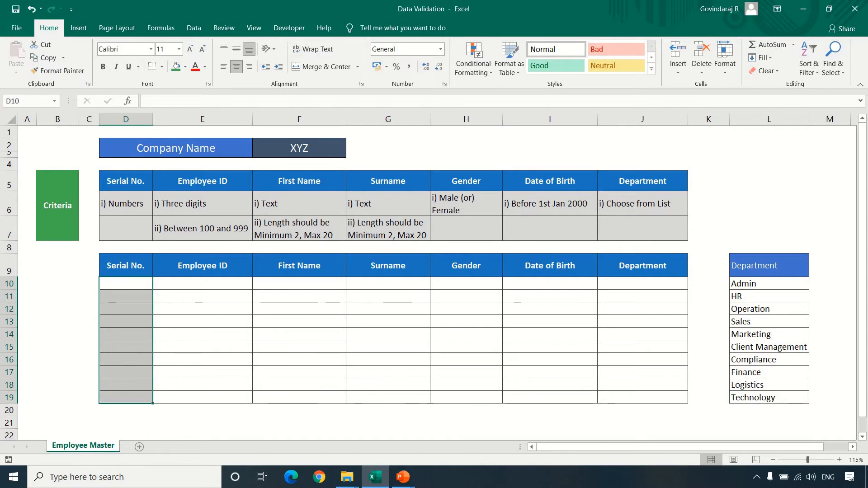
left_click(194, 28)
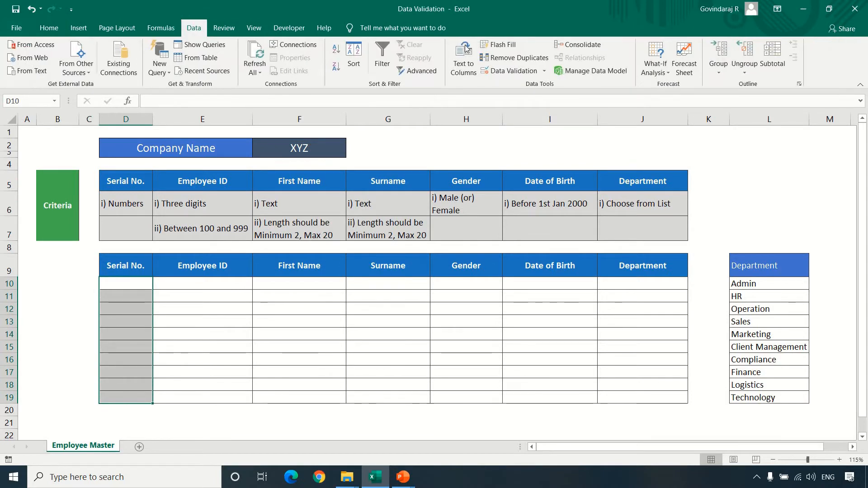
left_click(533, 73)
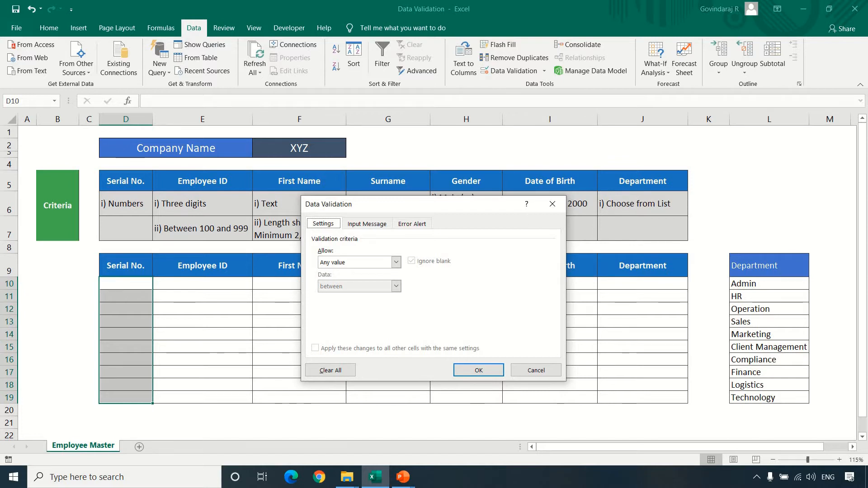
key("Tab")
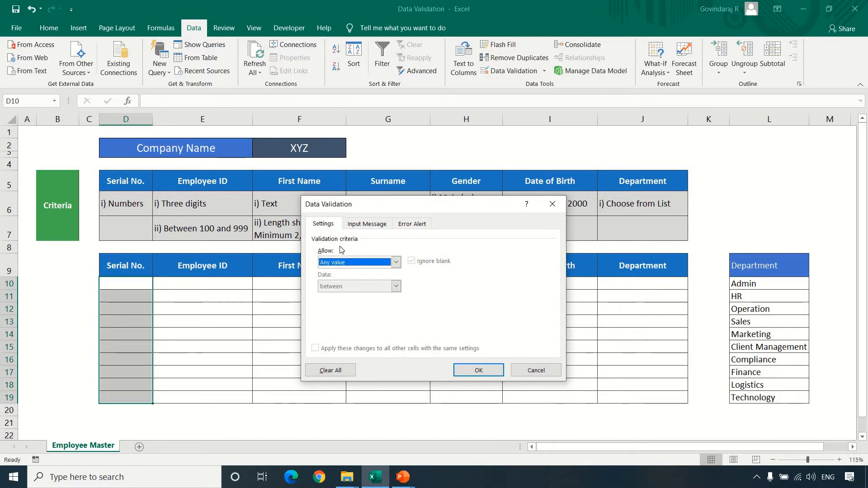
left_click(396, 263)
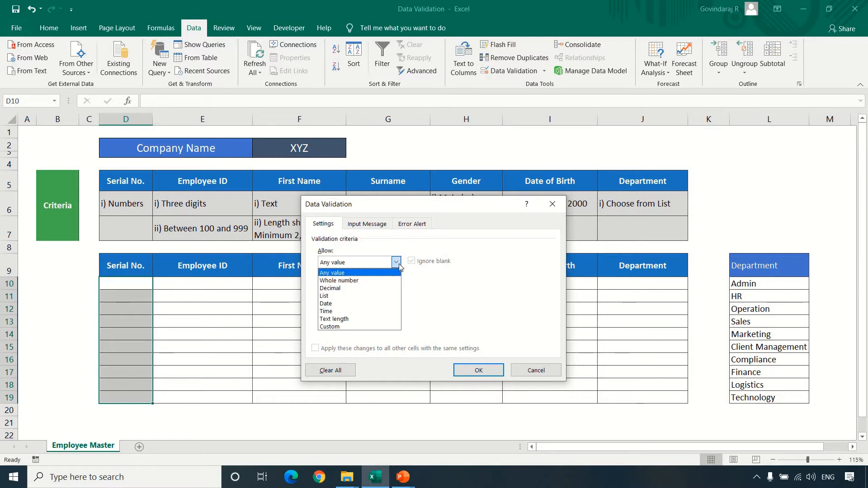
left_click(357, 280)
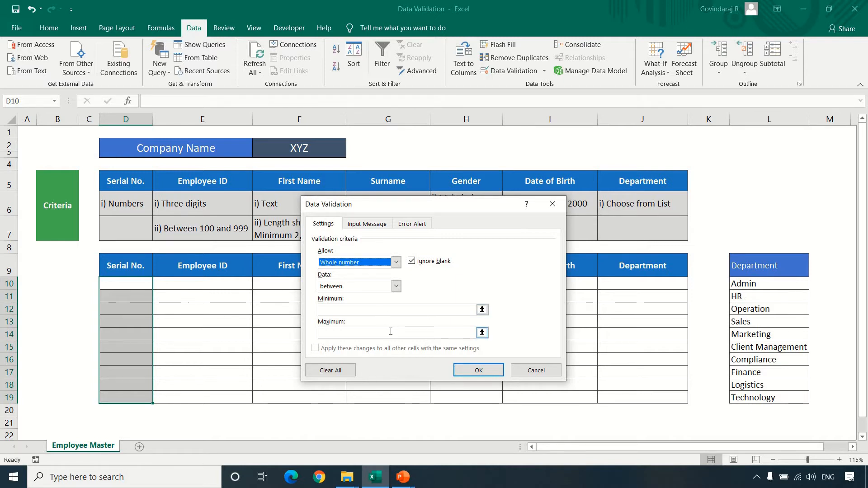
left_click(365, 289)
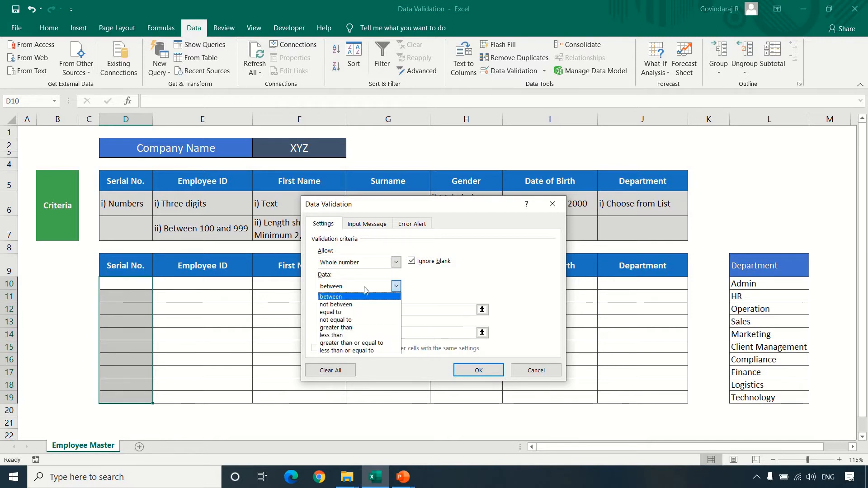
left_click(370, 343)
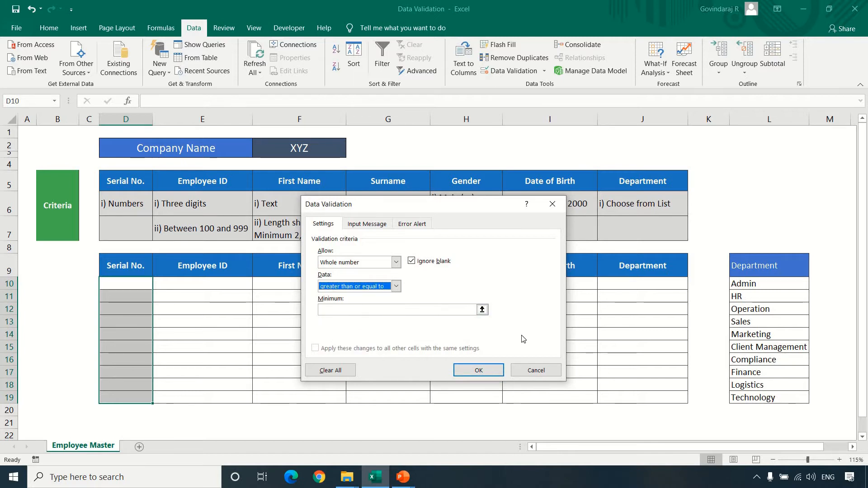
left_click(373, 312)
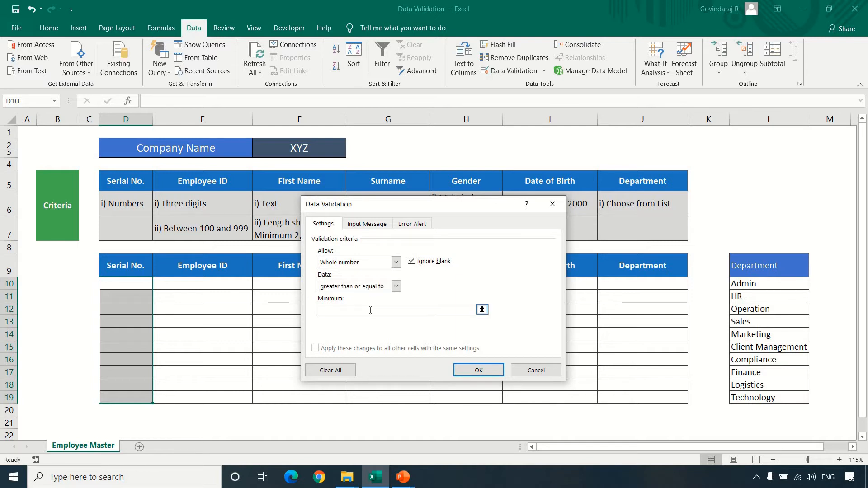
type("1")
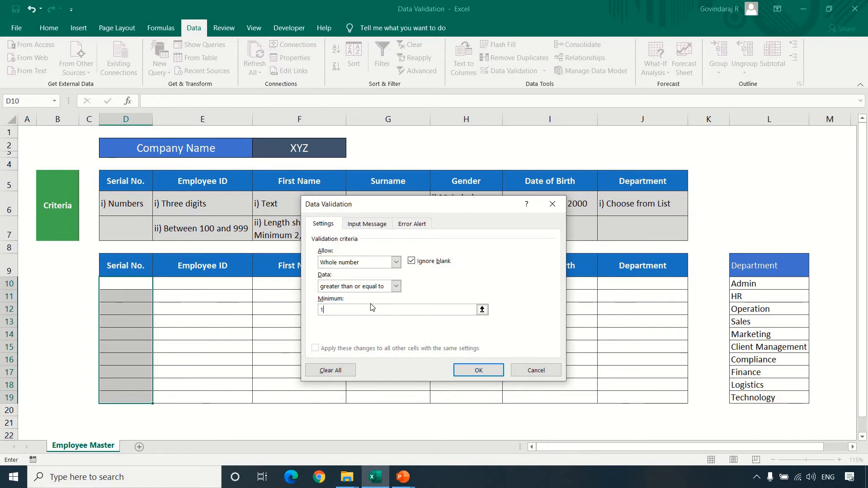
left_click(478, 371)
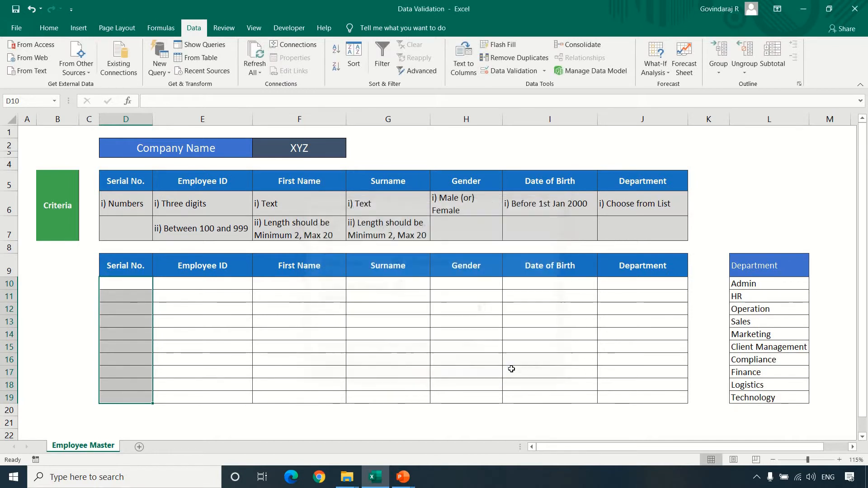
Enter serial number 1 in cell D10.
double_click(114, 285)
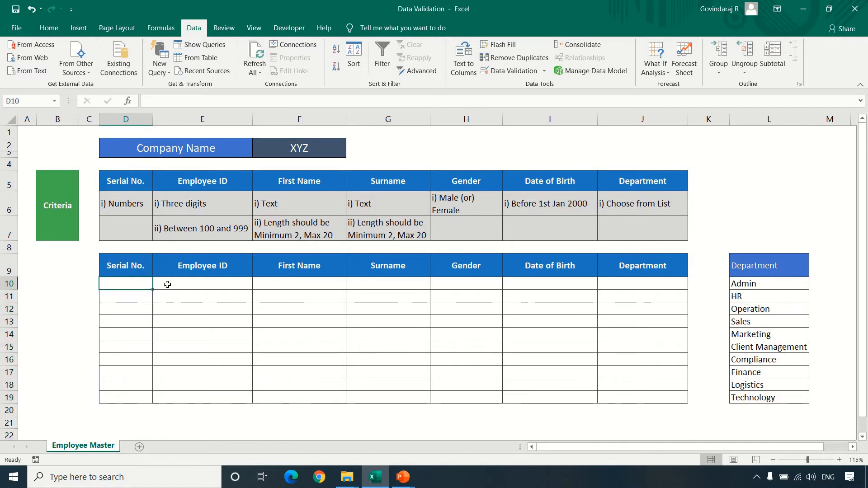
type("1")
key("Return")
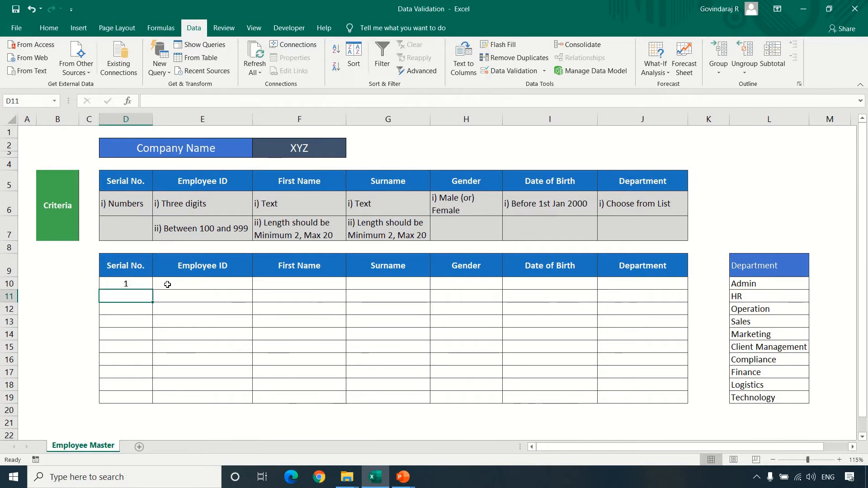
Test the serial number validation in cell D11 by trying the value 0 and the text excel.
type("0")
key("Return")
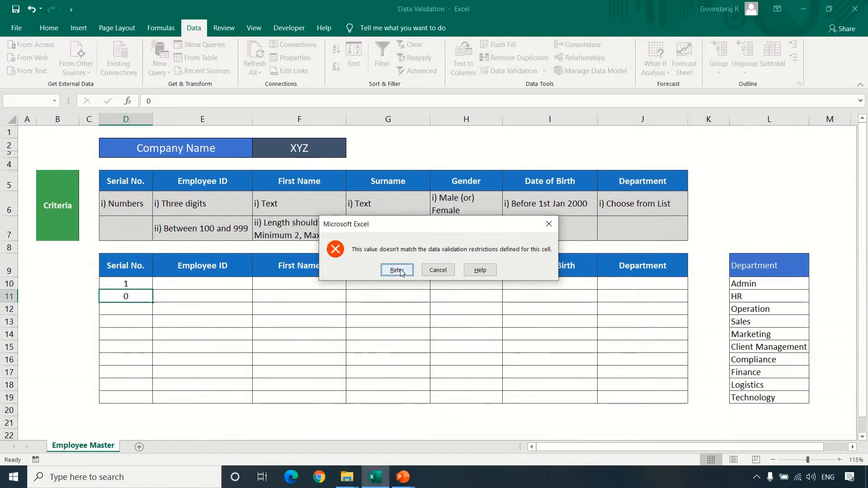
left_click(324, 303)
type("excel")
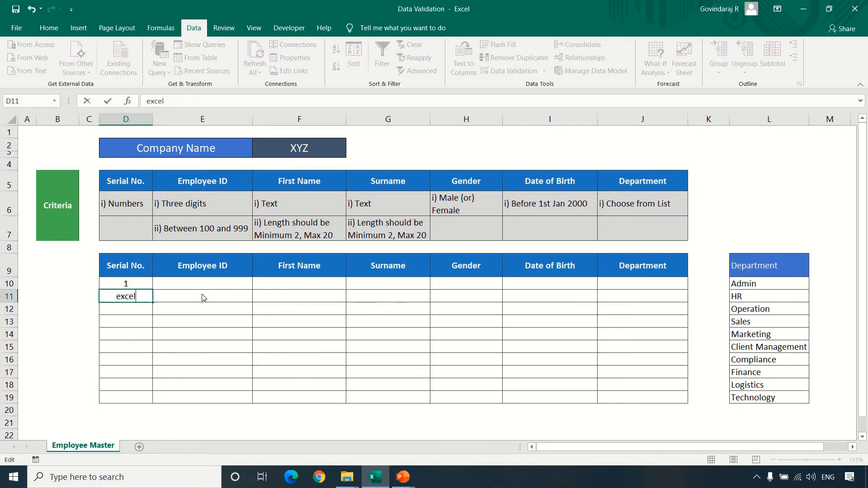
key("Return")
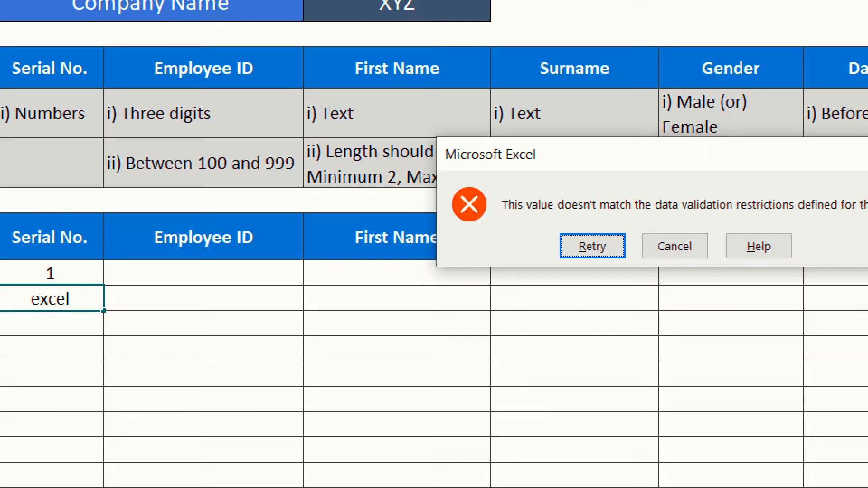
Retry the entry in cell D11 with serial number 2.
key("Return")
type("2")
key("Return")
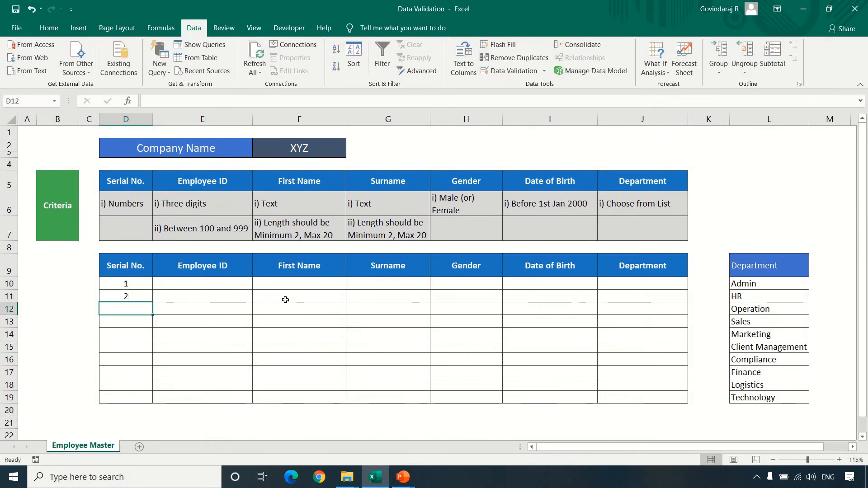
Try the value 0 and the text excel in cell D20 below the validated range, and undo the entries.
left_click(125, 413)
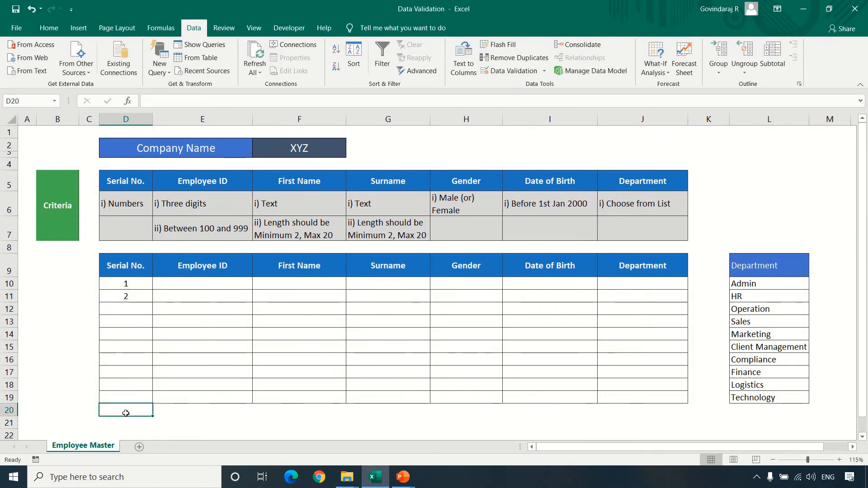
type("0")
key("Return")
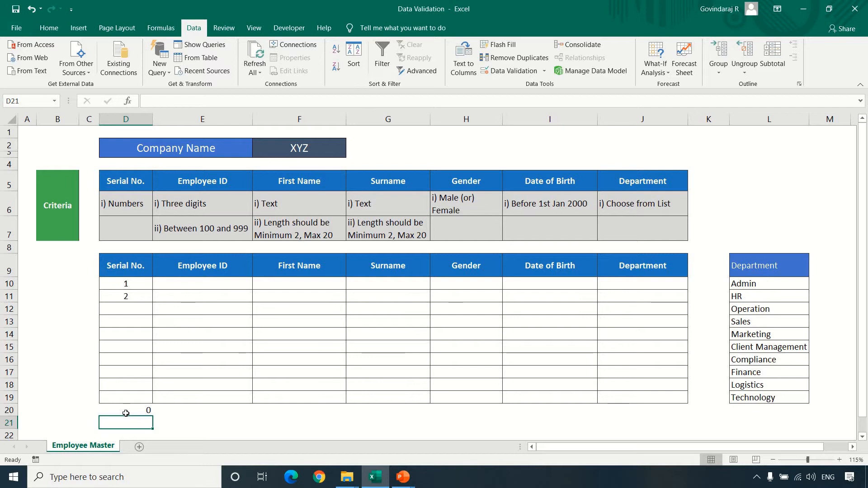
left_click(125, 413)
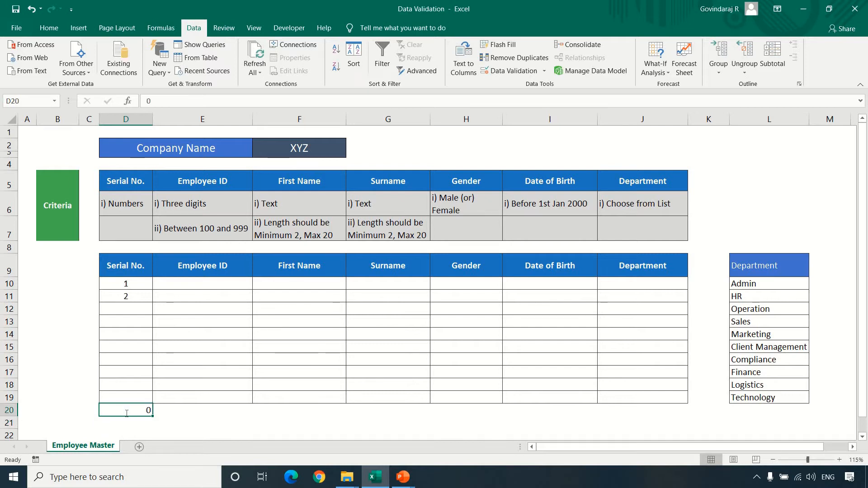
type("excel")
key("Return")
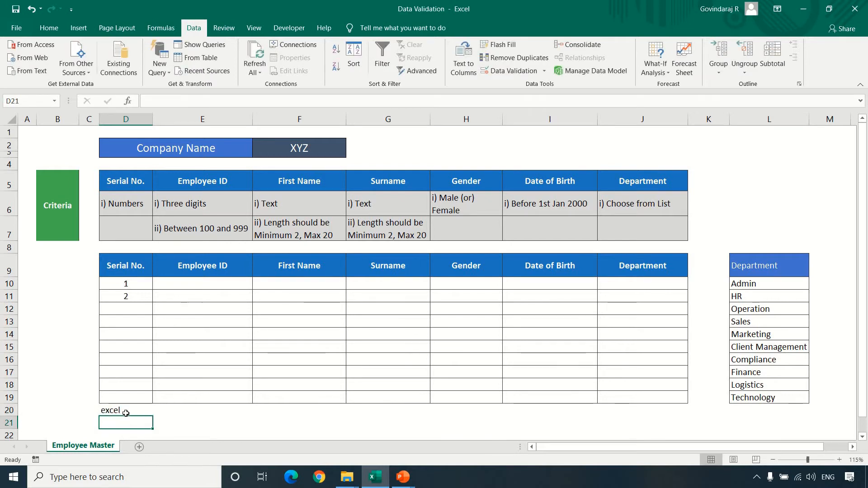
key("ctrl+z")
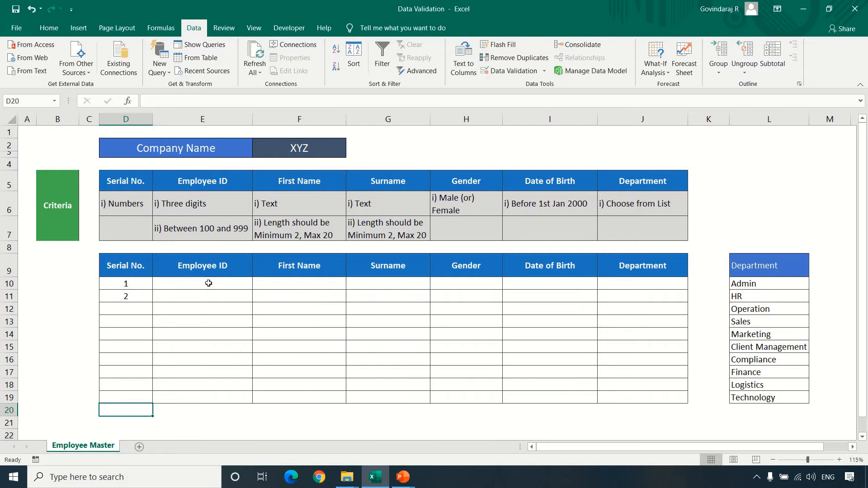
Add data validation to Employee ID cells E10:E19 allowing only whole numbers between 100 and 999.
left_click_drag(208, 284, 218, 397)
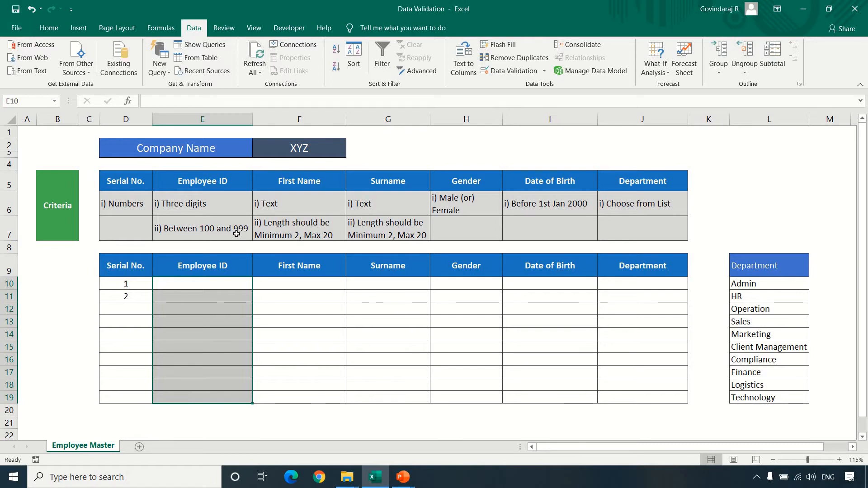
left_click(501, 72)
left_click(464, 211)
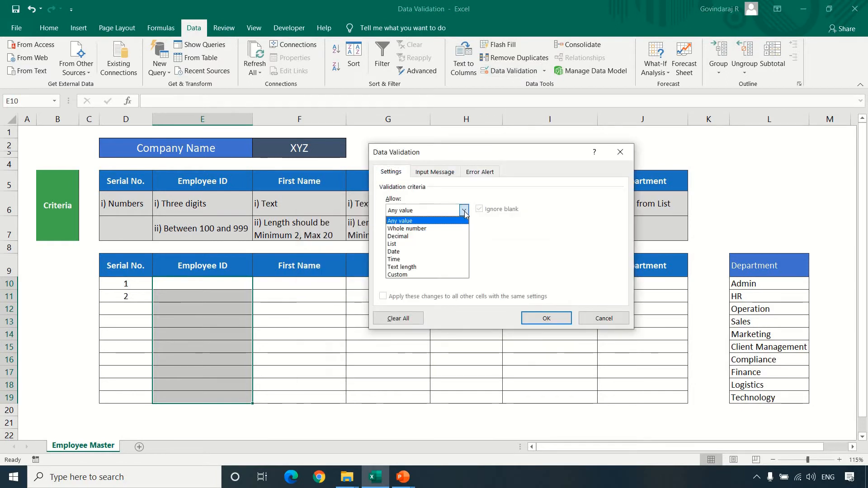
left_click(437, 229)
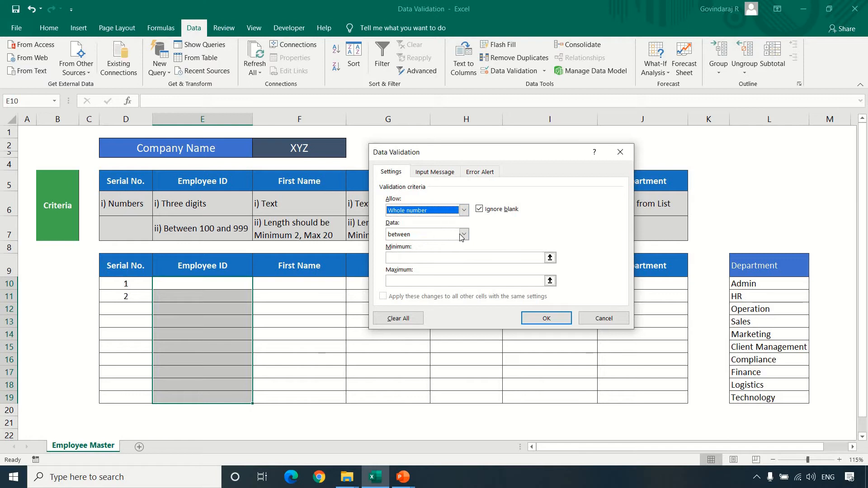
left_click(413, 256)
type("100")
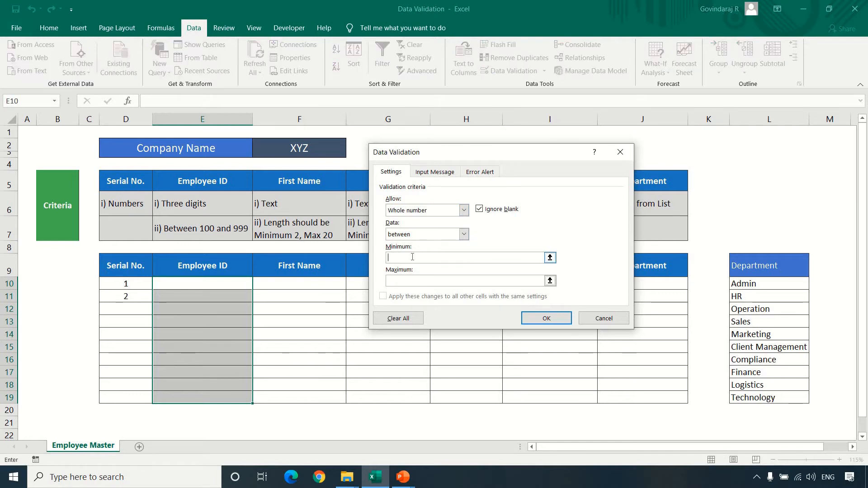
left_click(415, 281)
type("999")
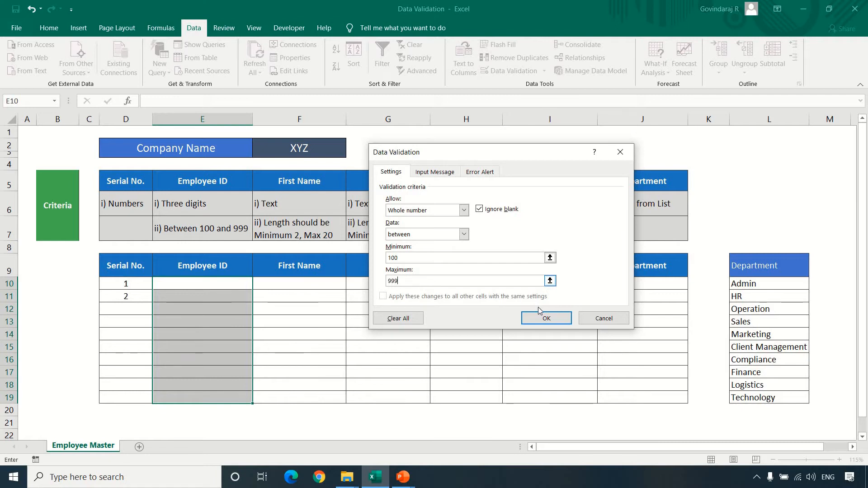
left_click(536, 318)
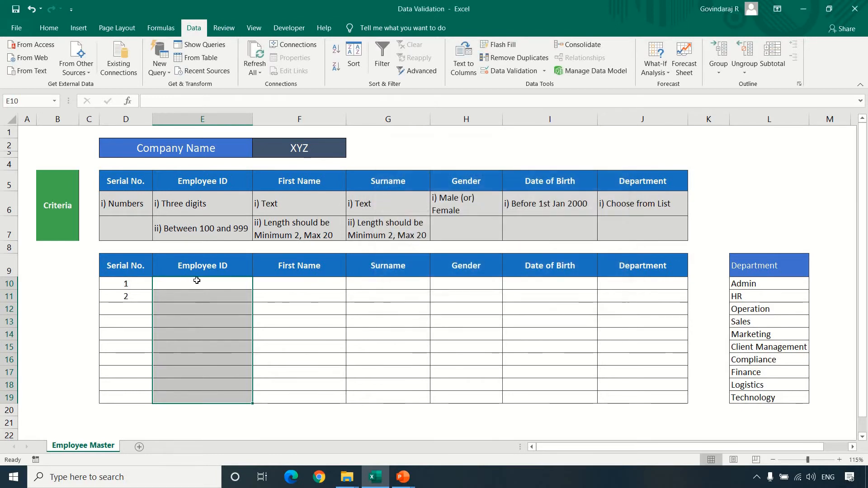
Enter Employee ID 101 in E10, then try 99 in E11 and replace it with 999.
type("101")
key("Return")
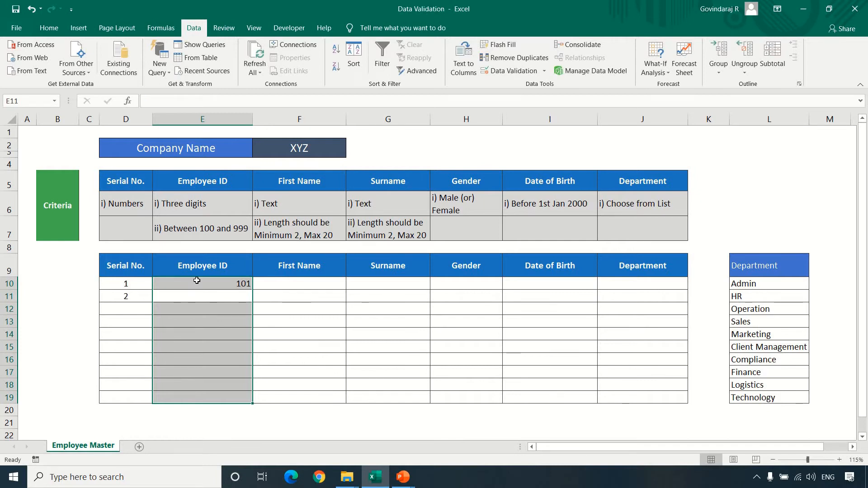
type("99")
key("Return")
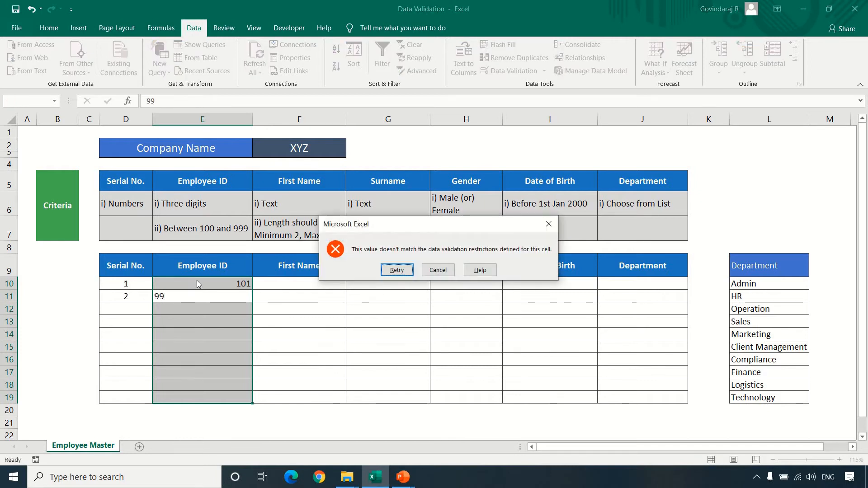
left_click(397, 270)
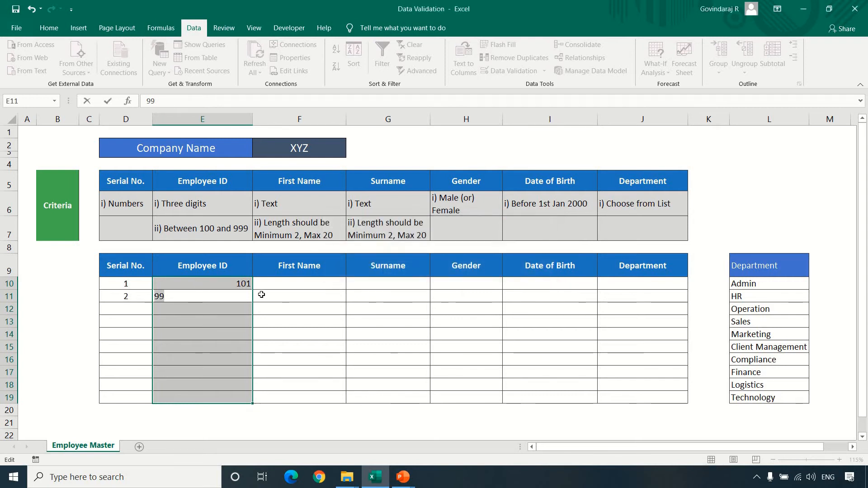
type("999")
key("Return")
Test the Employee ID upper limit by trying 1001 in E12, and enter 200 there instead.
type("1001")
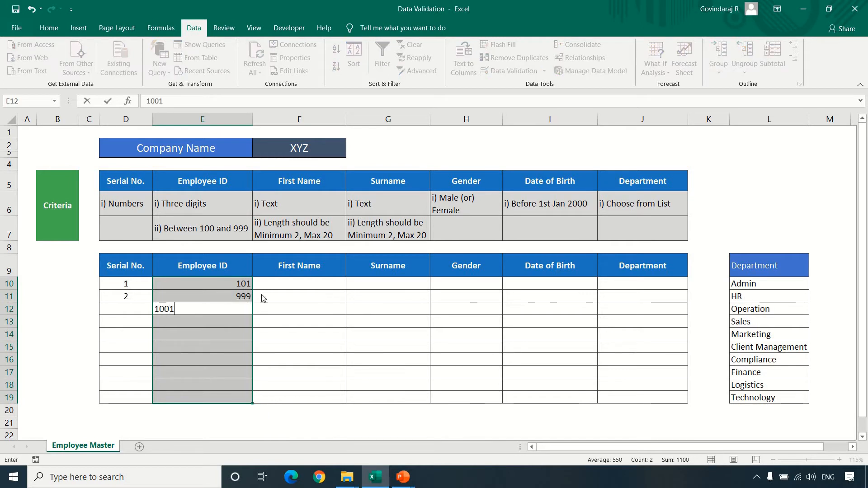
key("Return")
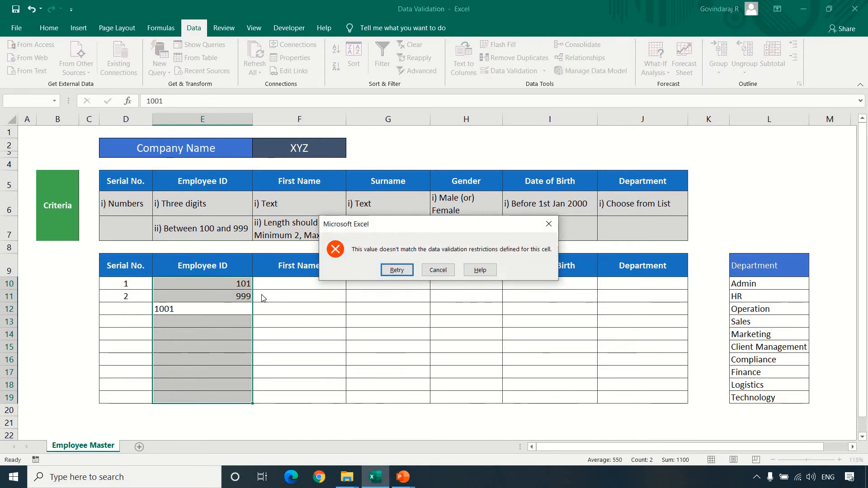
key("Return")
type("200")
key("Return")
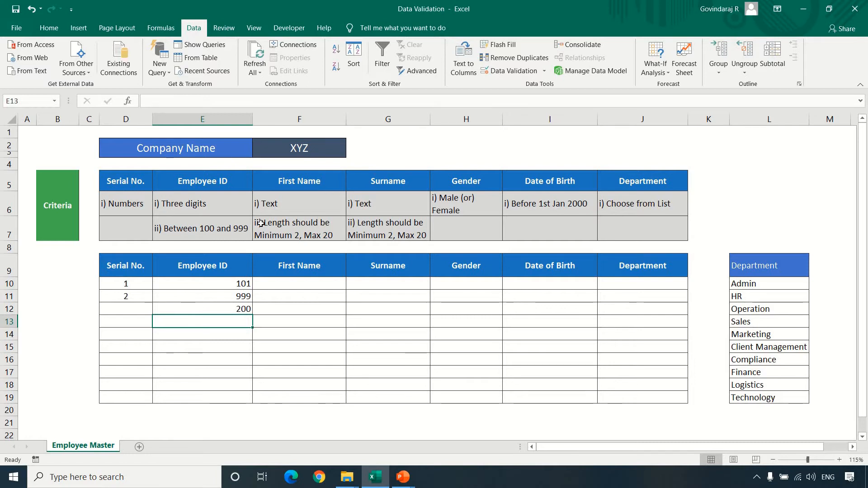
Add data validation to the First Name and Surname cells F10:G19 allowing only text lengths between 2 and 20.
mouse_move(294, 282)
left_mouse_down()
mouse_move(368, 343)
mouse_move(389, 398)
left_mouse_up()
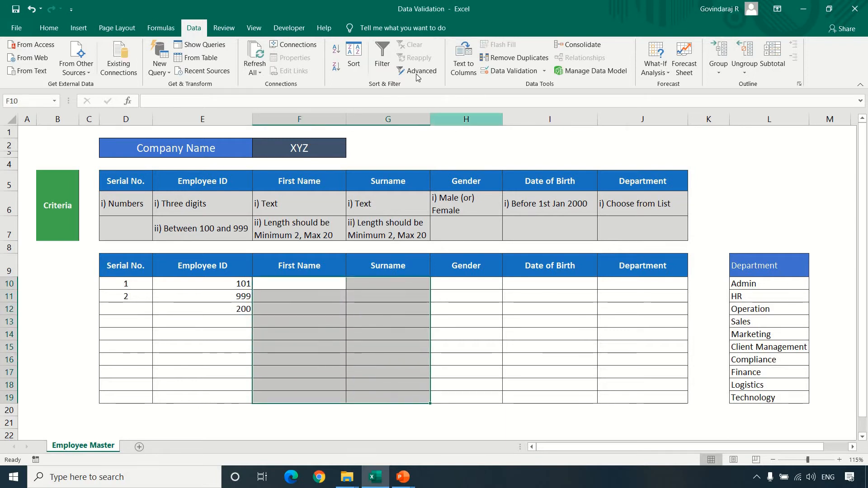
left_click(500, 72)
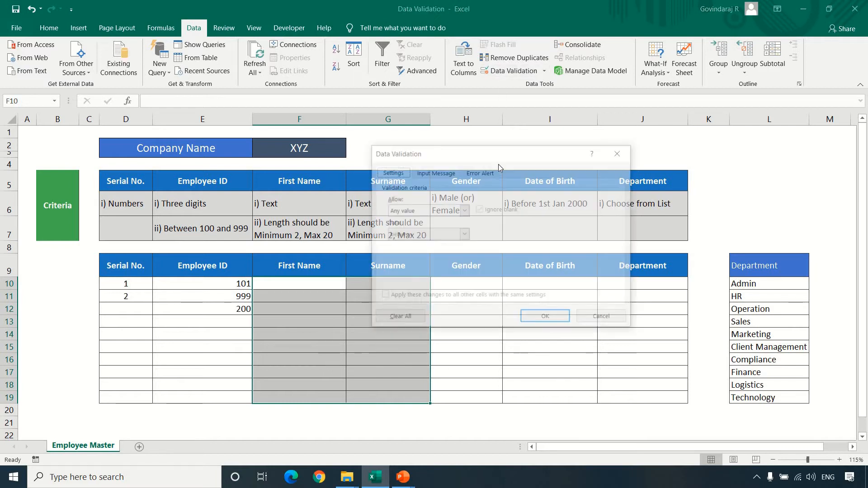
left_click(464, 211)
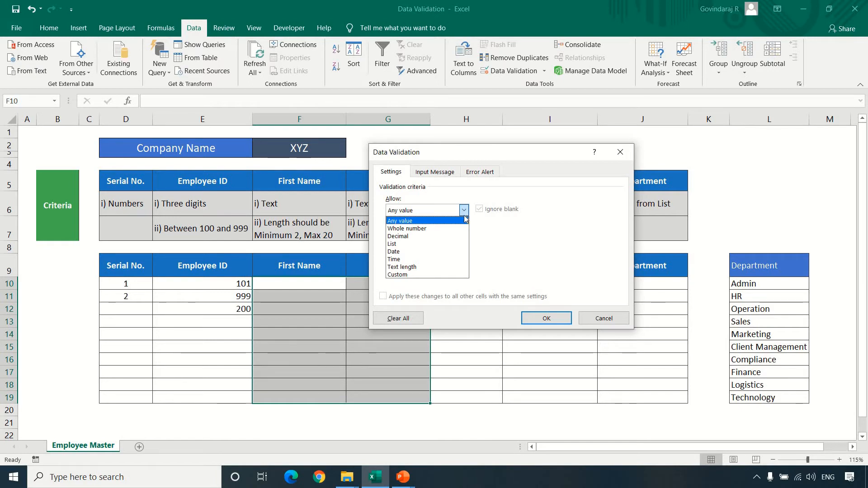
left_click(417, 269)
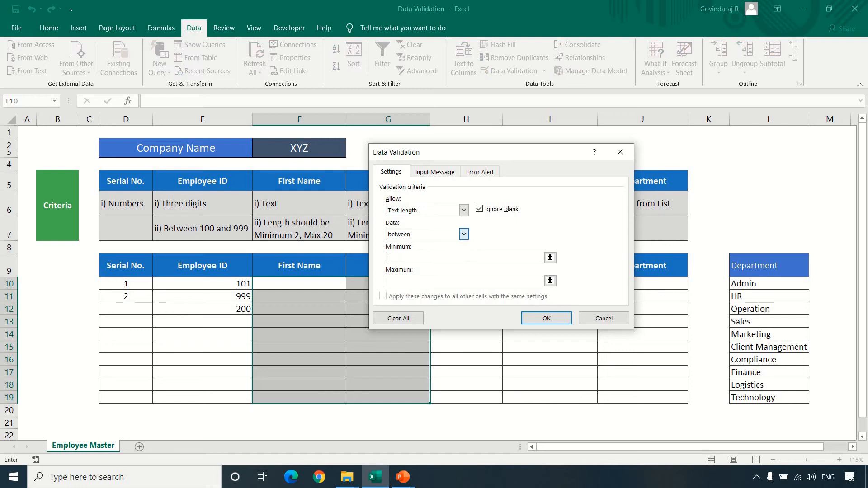
left_click(464, 234)
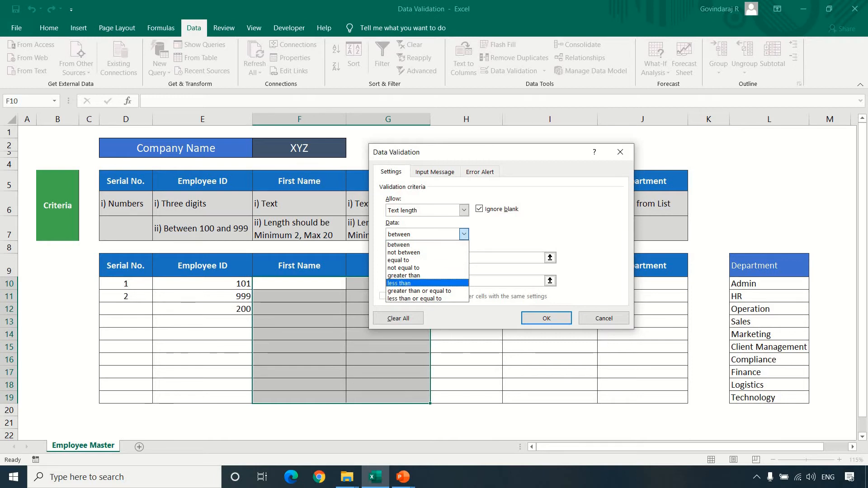
left_click(423, 244)
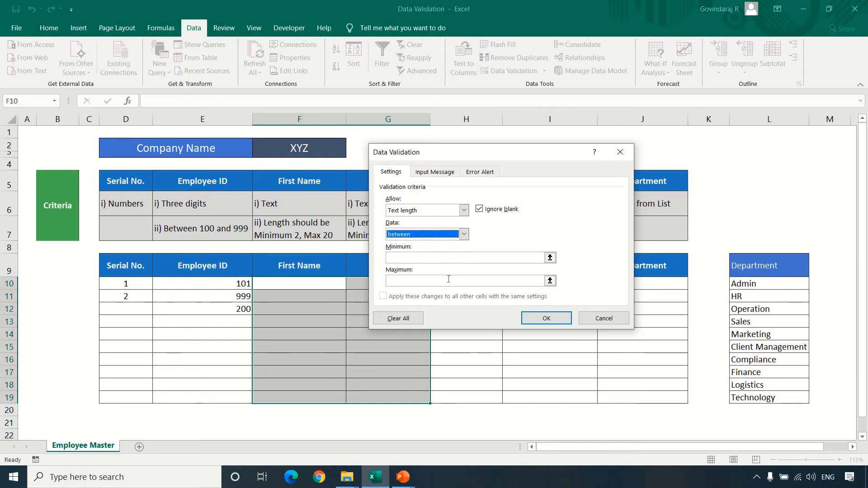
left_click(420, 257)
left_click(424, 282)
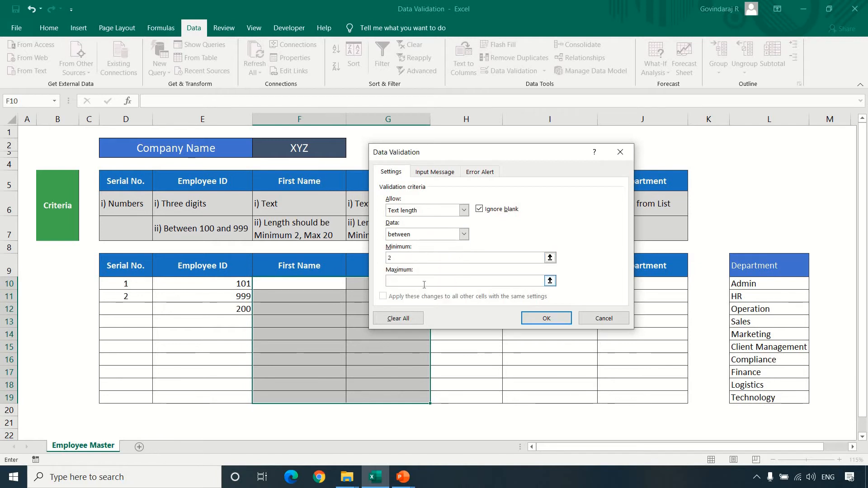
left_click(423, 283)
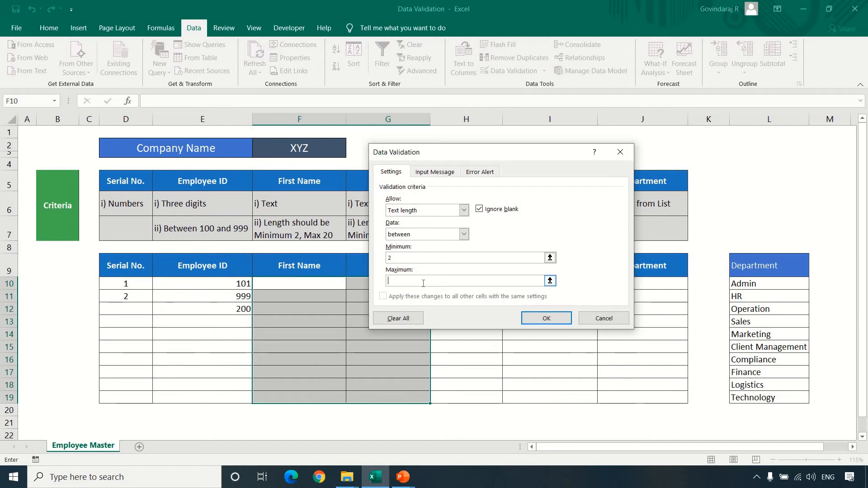
type("2")
left_click(546, 318)
Test the First Name validation by trying a in F10, then enter ab in F10 and beeeeeee in F11.
type("a")
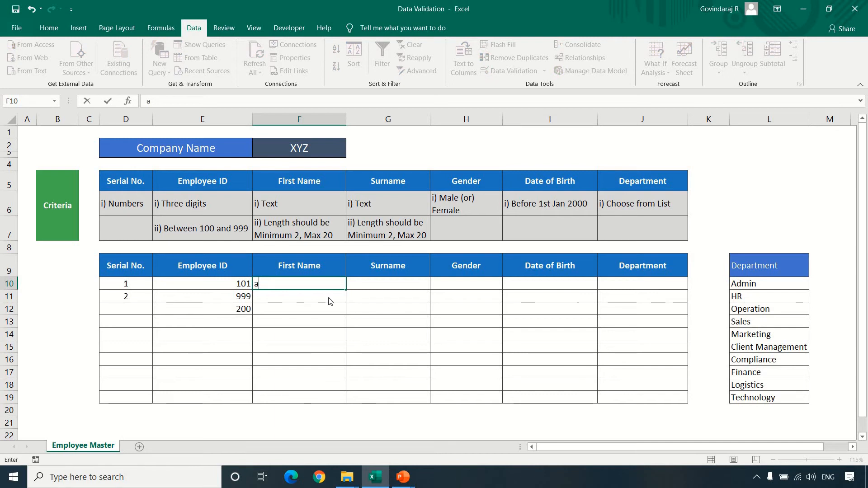
key("Return")
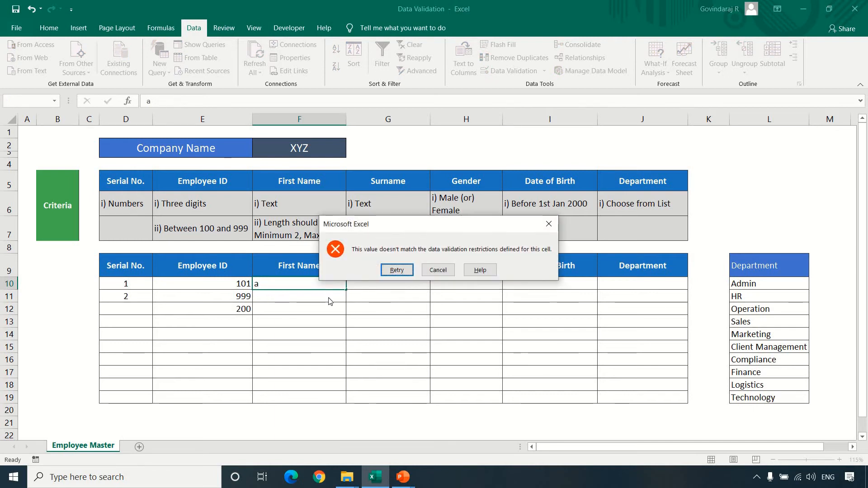
key("Return")
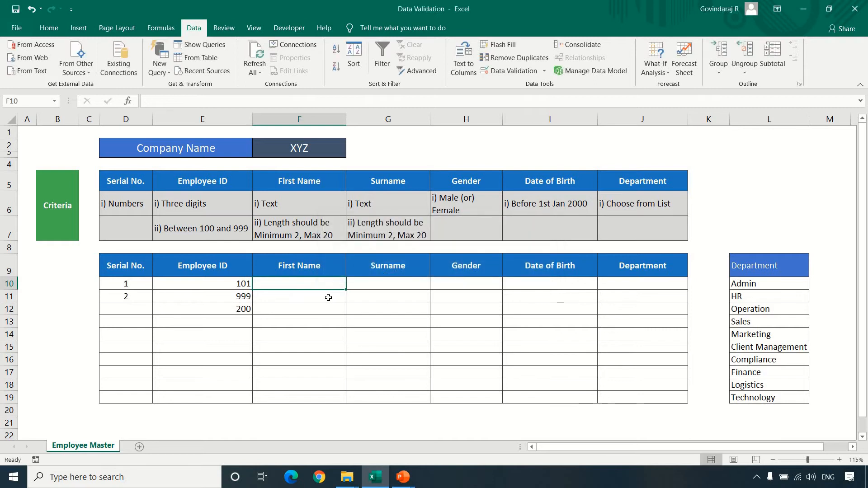
type("b")
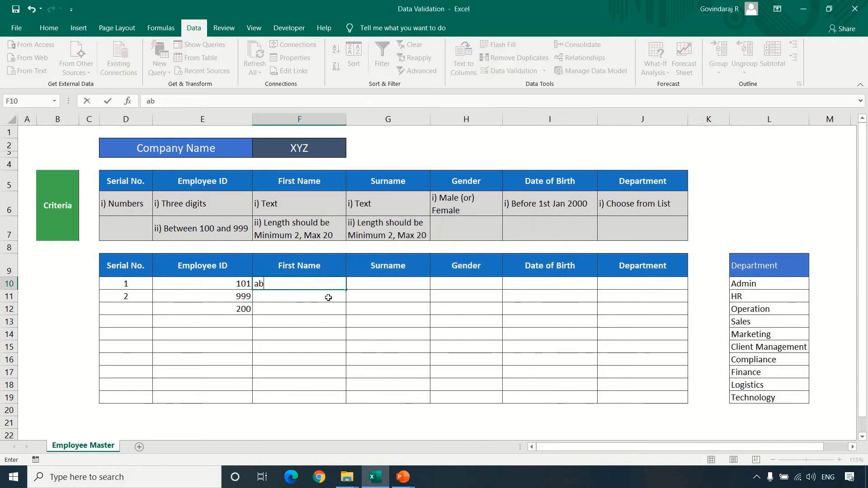
key("Return")
type("beeeeeee")
key("Return")
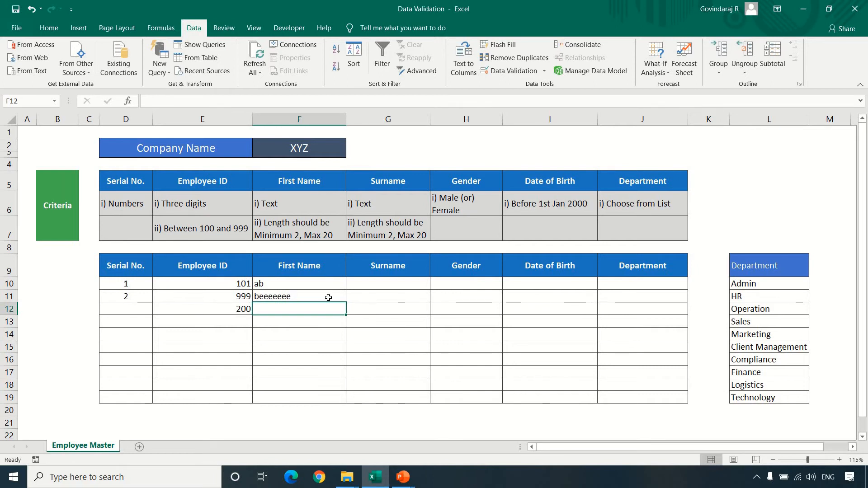
Try a string of repeated k letters longer than 20 characters in F12, and cancel the entry.
type("kkkkkkkkkkkkkk")
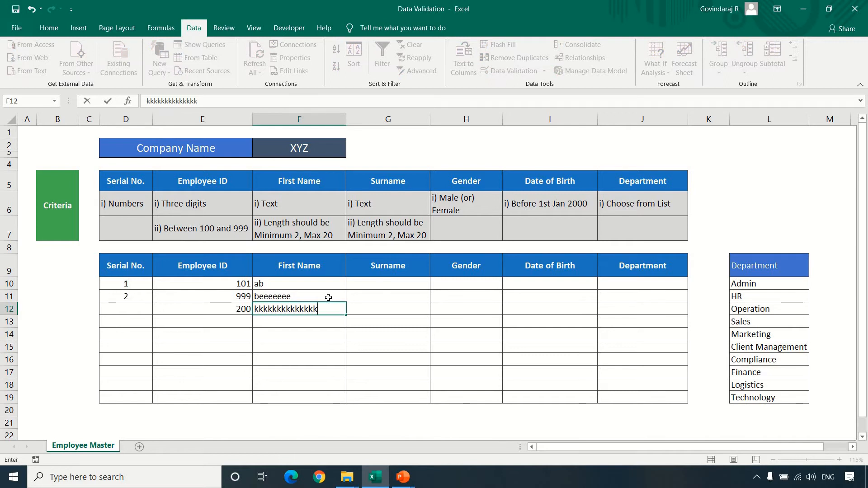
type("kkkkkkkkkkkkkkkkkkkkkkkkkkk")
key("Return")
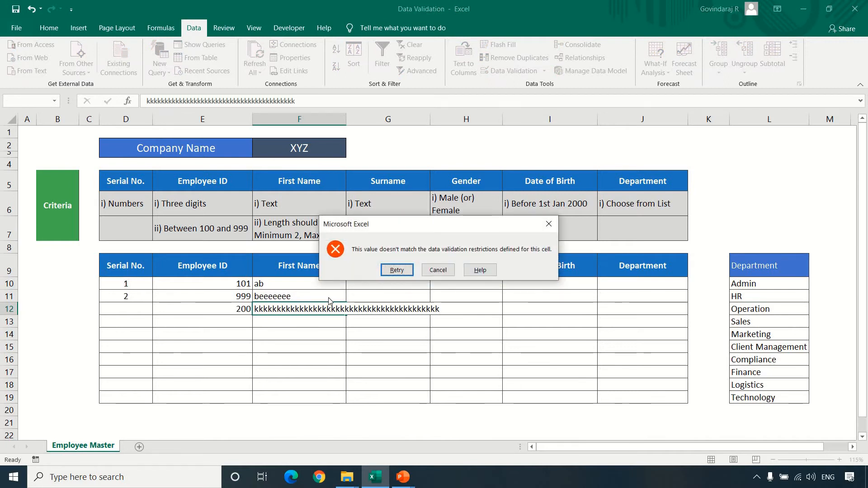
key("Escape")
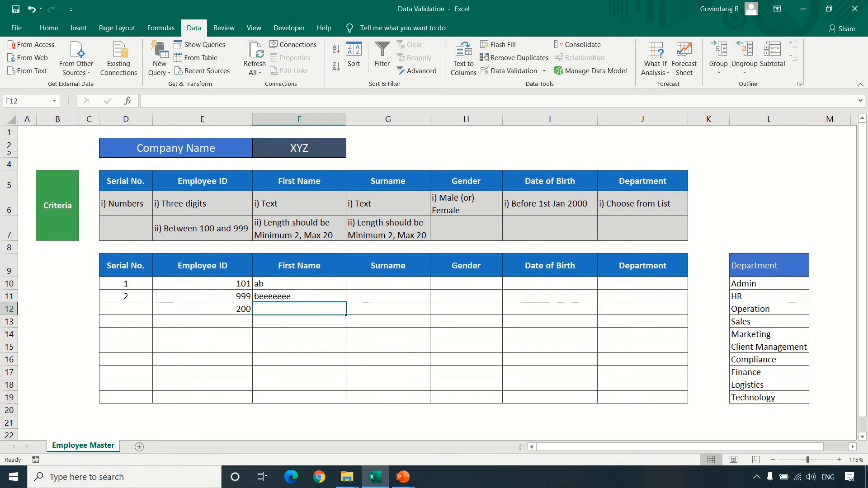
Test the Surname validation by trying a in G10, and enter ab there instead.
left_click(410, 288)
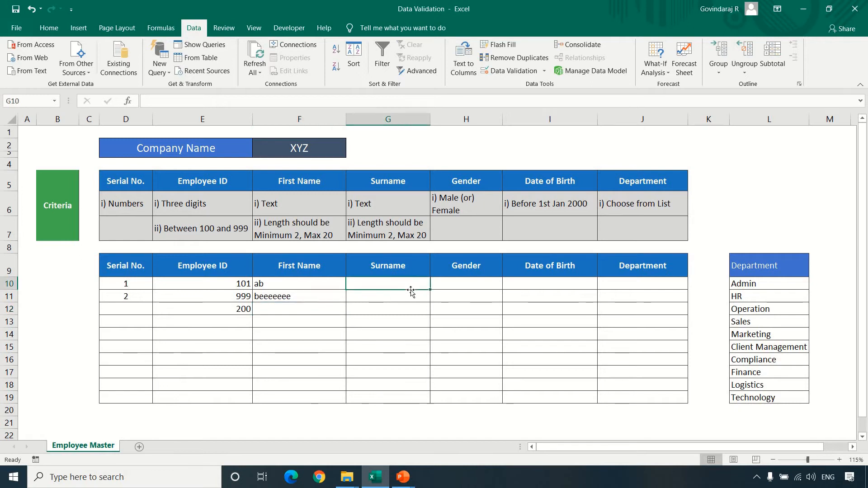
type("a")
key("Return")
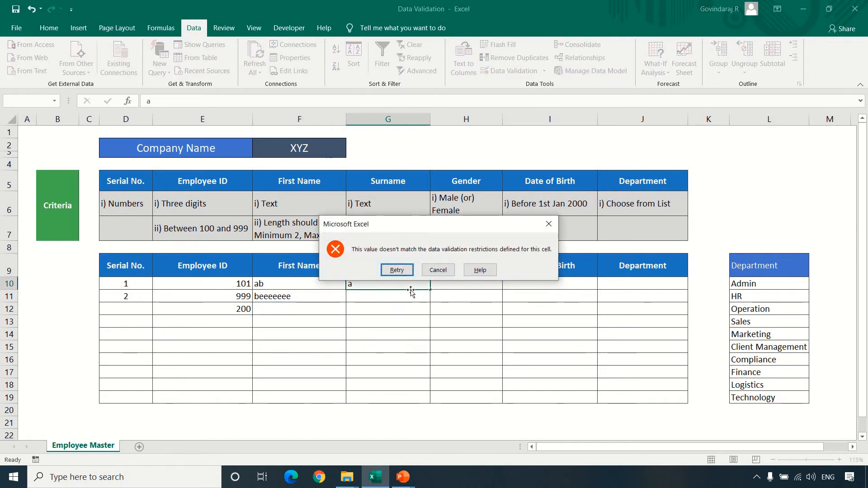
key("Return")
type("b")
key("Return")
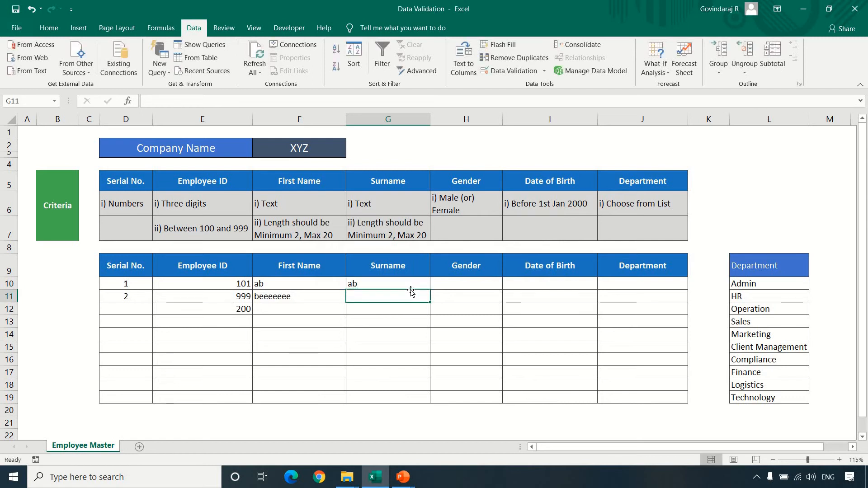
Try a string of repeated k letters longer than 20 characters in G11, and cancel the entry.
type("k")
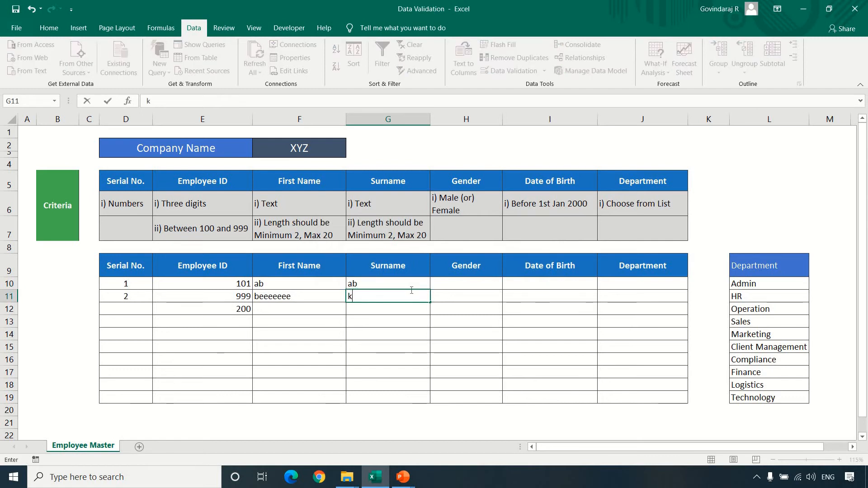
type("kkkkkkkkkkkkkkkkkkkkkkkkkkkkkkkkkkkkkkkkkkkkkk")
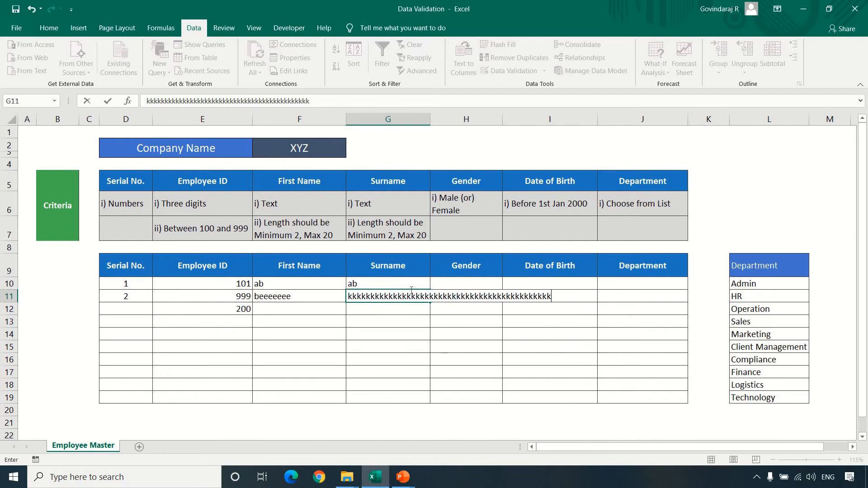
key("Return")
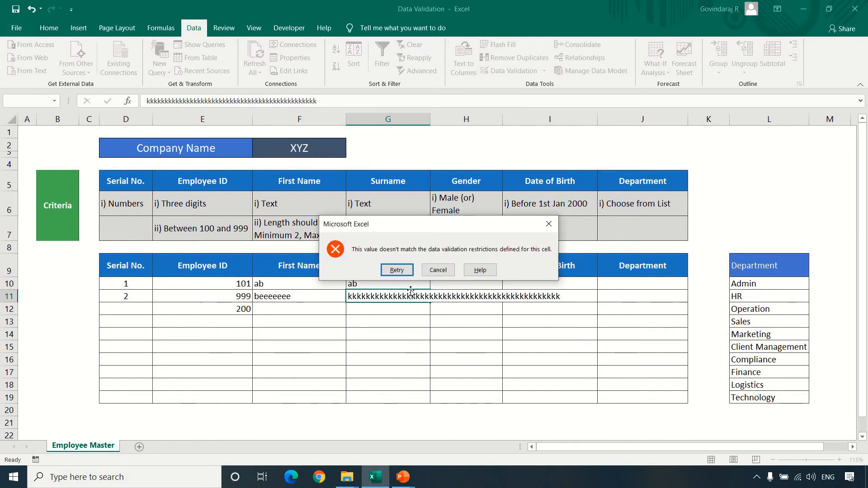
key("Escape")
Add list data validation to the Gender cells H10:H19 with the source Male,Female.
left_click_drag(466, 284, 477, 396)
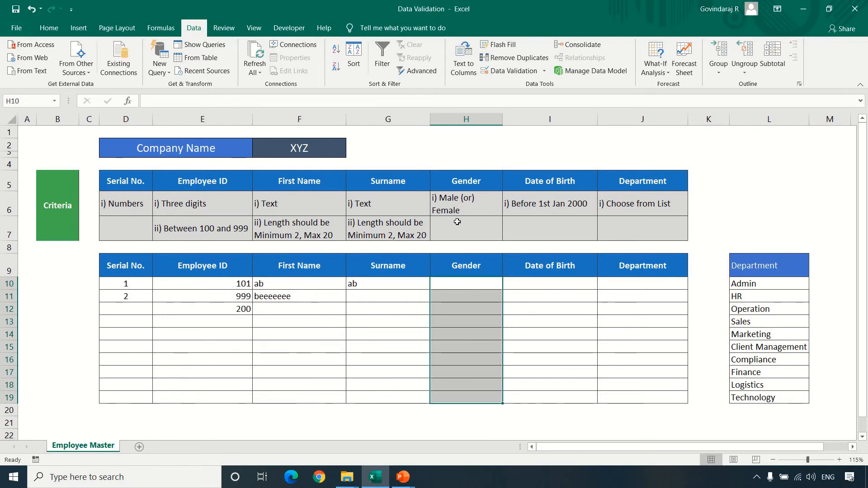
left_click(501, 69)
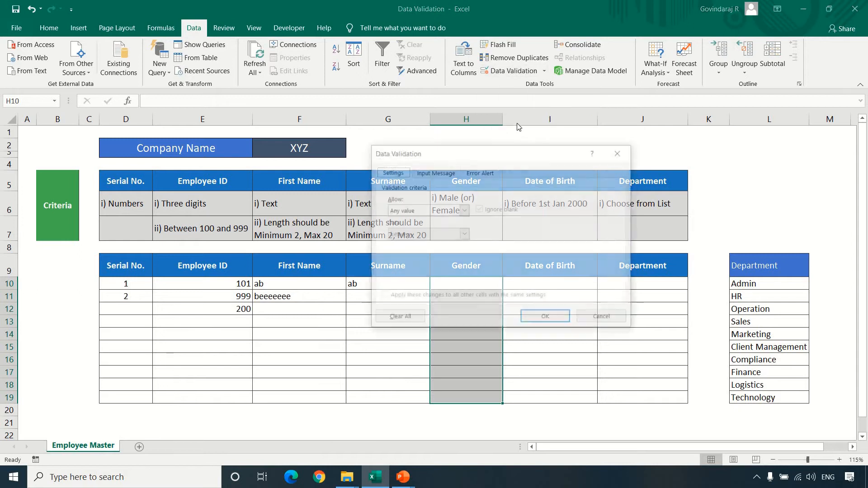
left_click_drag(509, 154, 683, 150)
left_click(640, 209)
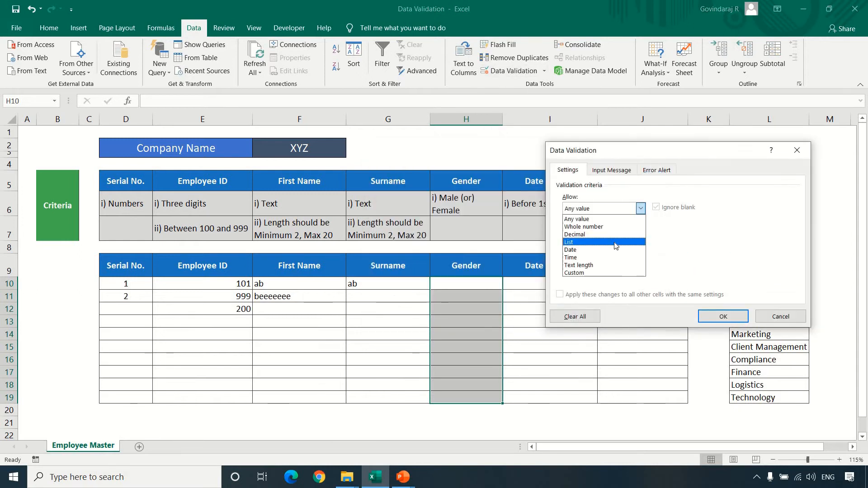
left_click(615, 243)
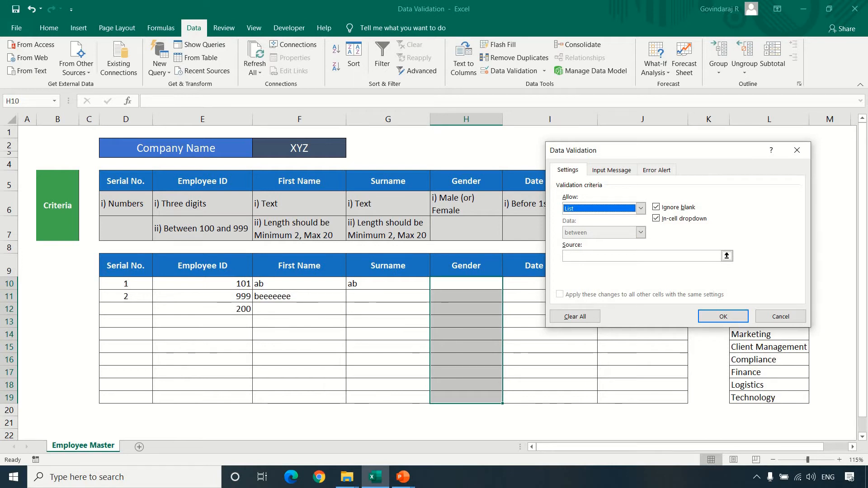
left_click(597, 256)
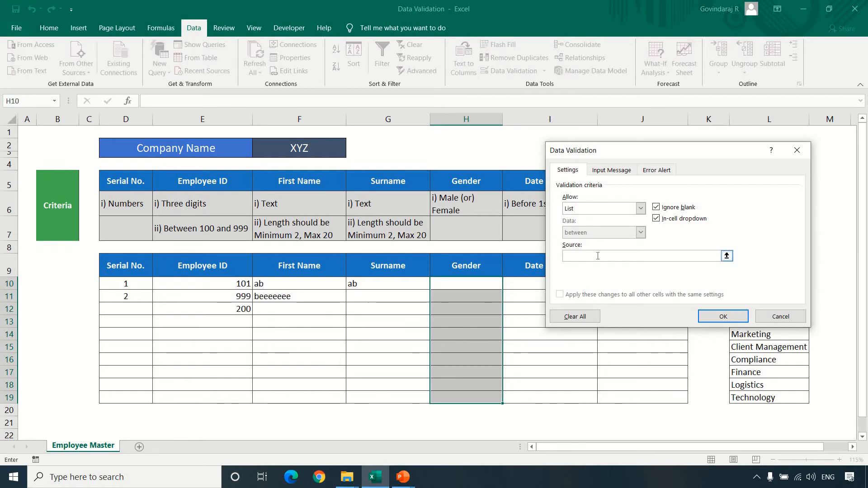
type("Male,Female")
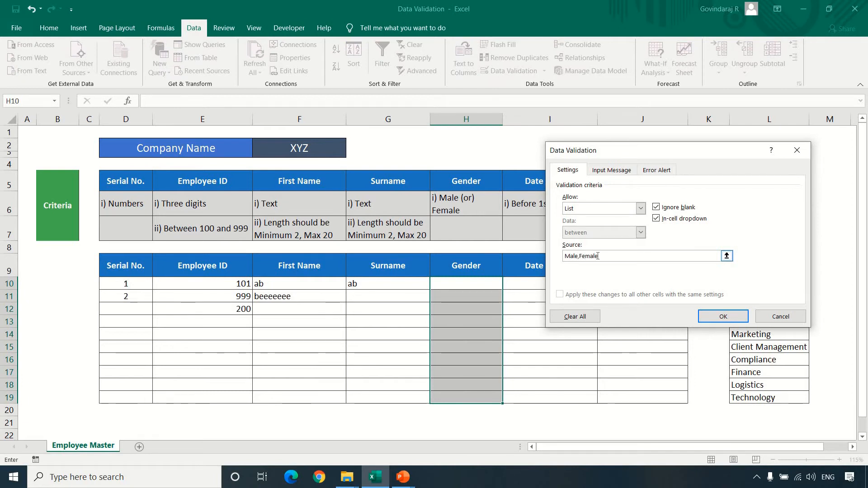
left_click(719, 316)
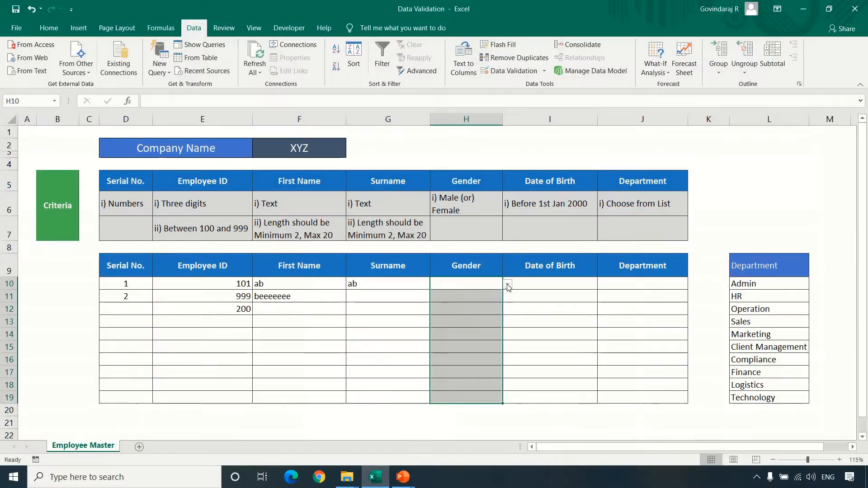
Test the Gender dropdown by choosing Male in H10 and Female in H11 and H19.
left_click(461, 220)
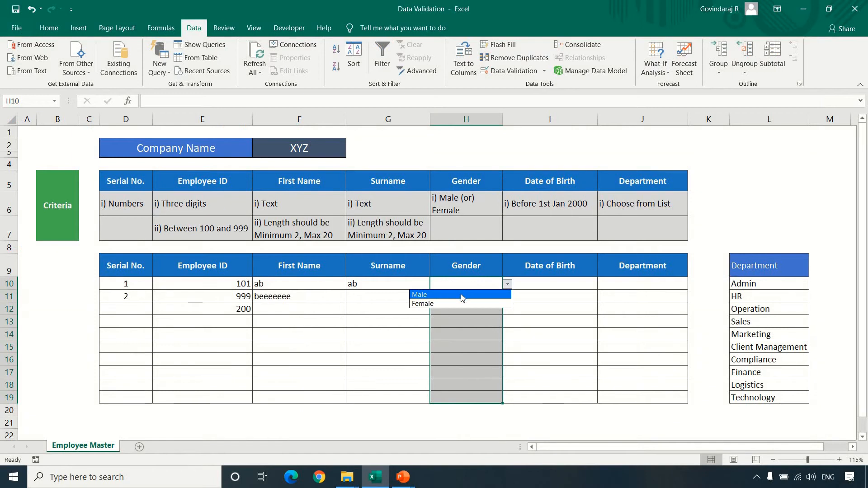
left_click(462, 294)
left_click(497, 298)
left_click(508, 296)
left_click(486, 315)
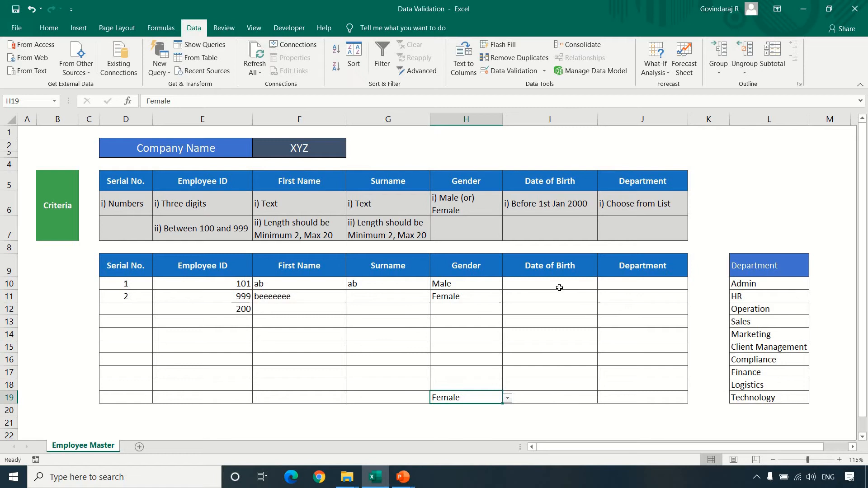
Add date validation to the Date of Birth cells I10:I19, allowing only dates less than 1/1/2000.
left_click_drag(559, 288, 566, 398)
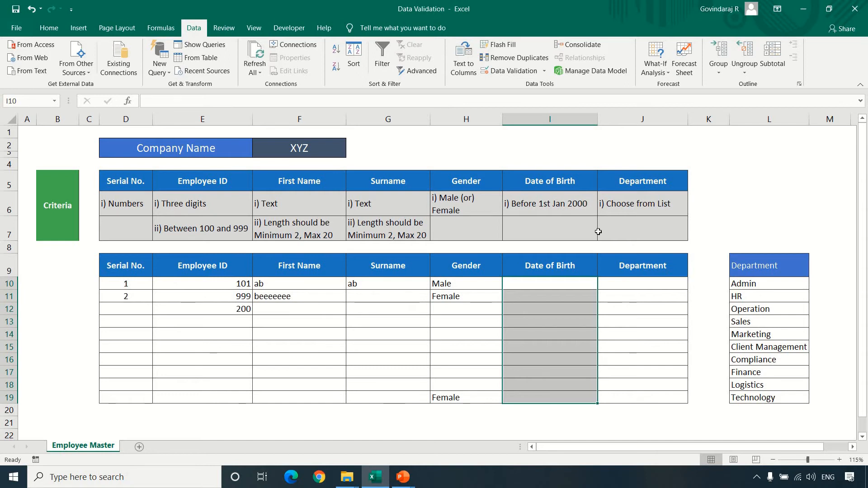
left_click(497, 72)
left_click(282, 229)
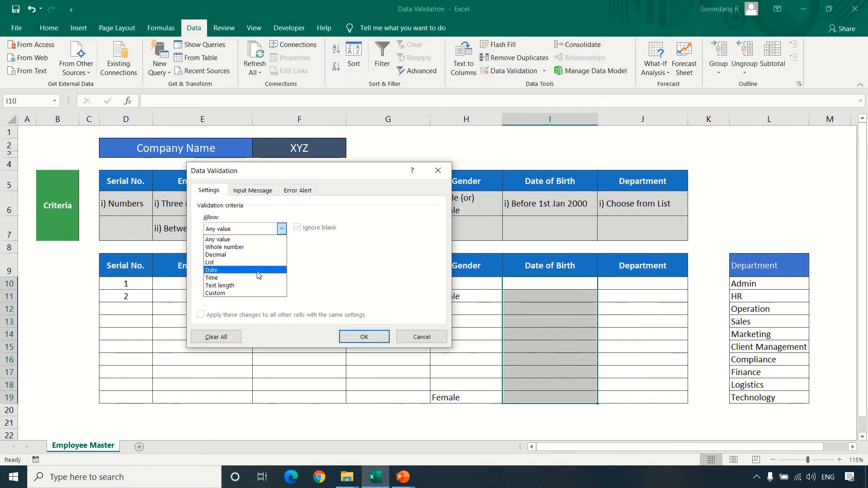
left_click(258, 272)
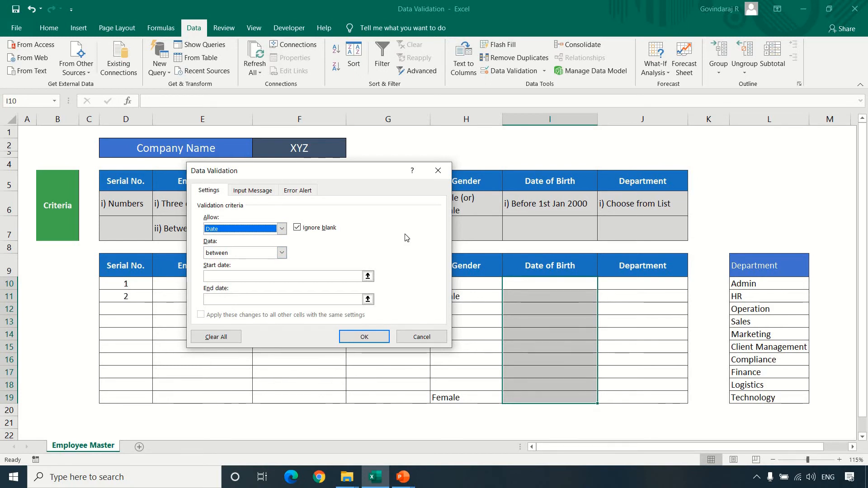
left_click(281, 254)
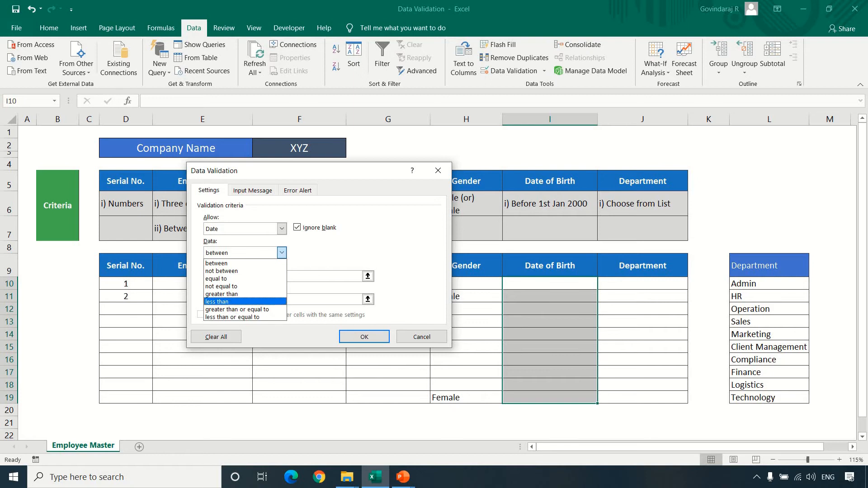
left_click(252, 303)
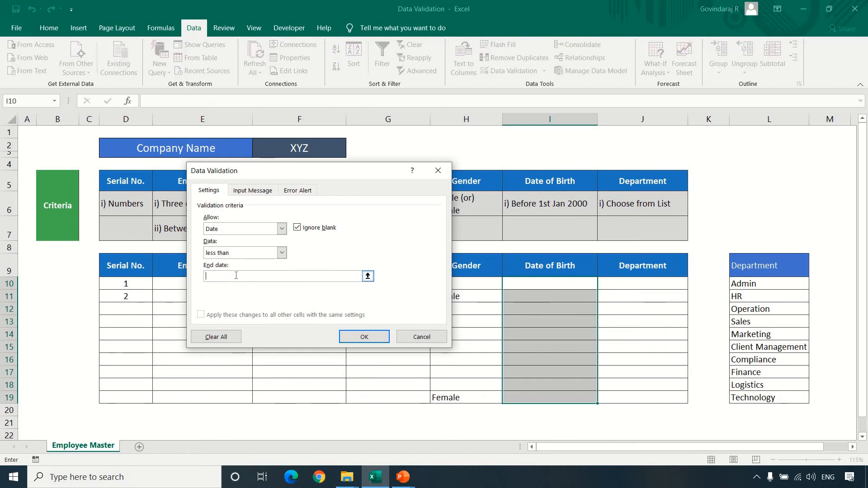
type("1/1/2000")
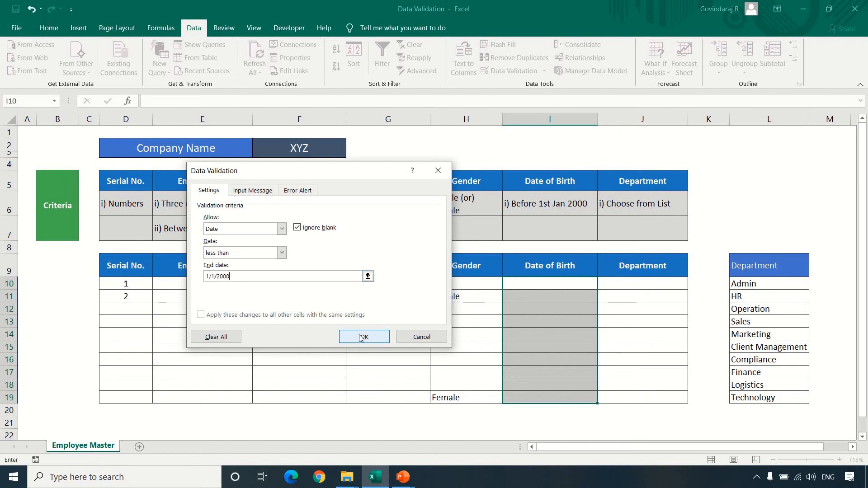
left_click(281, 253)
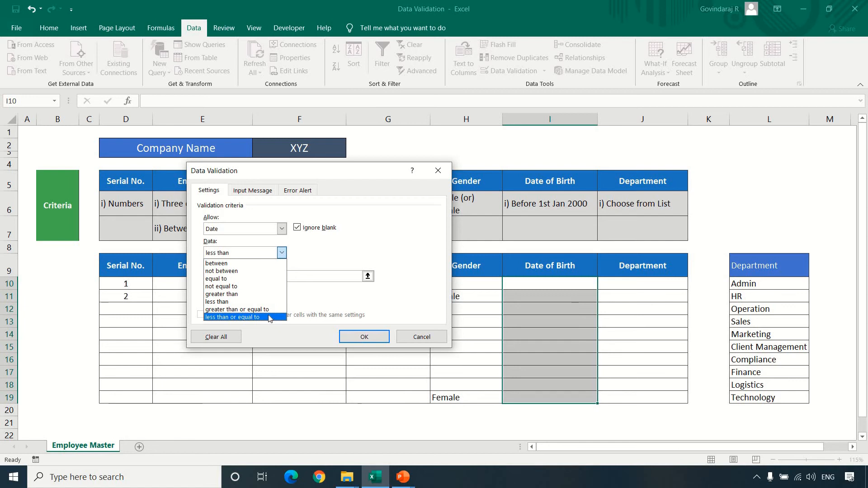
left_click(332, 258)
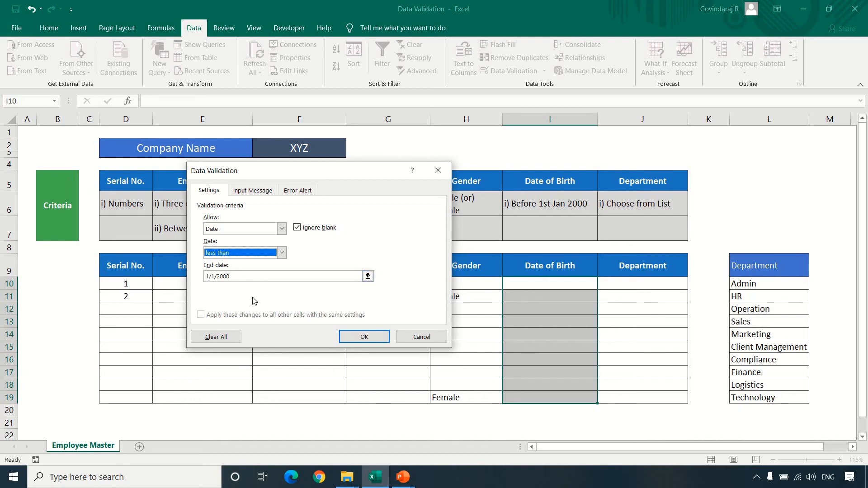
left_click(373, 338)
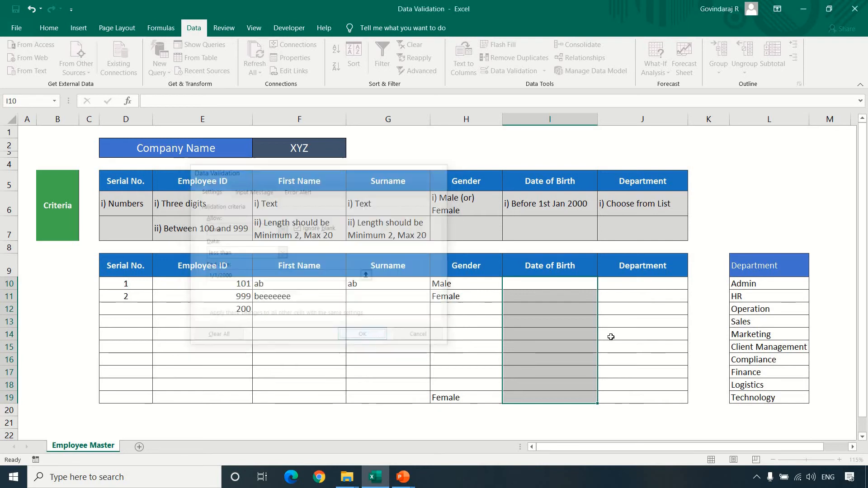
Test the Date of Birth validation in I10 with the cutoff date, and enter the date one day earlier there in day/month/year order.
left_click(562, 283)
type("1/1/2000")
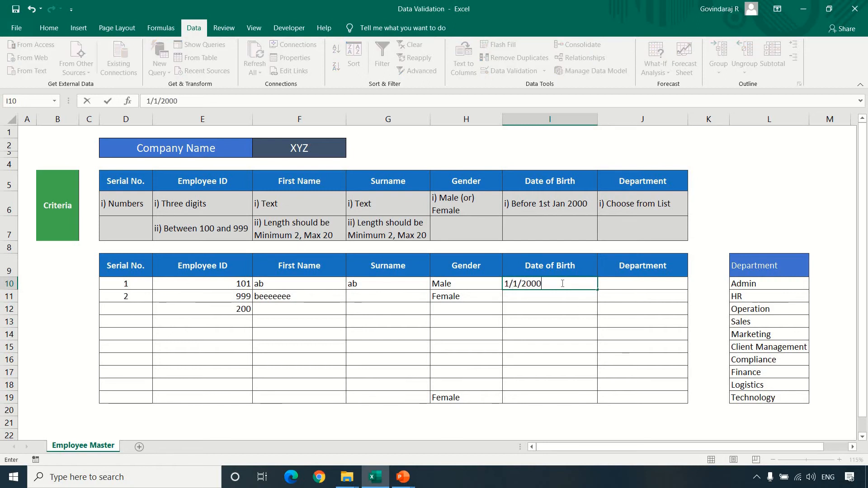
key("Return")
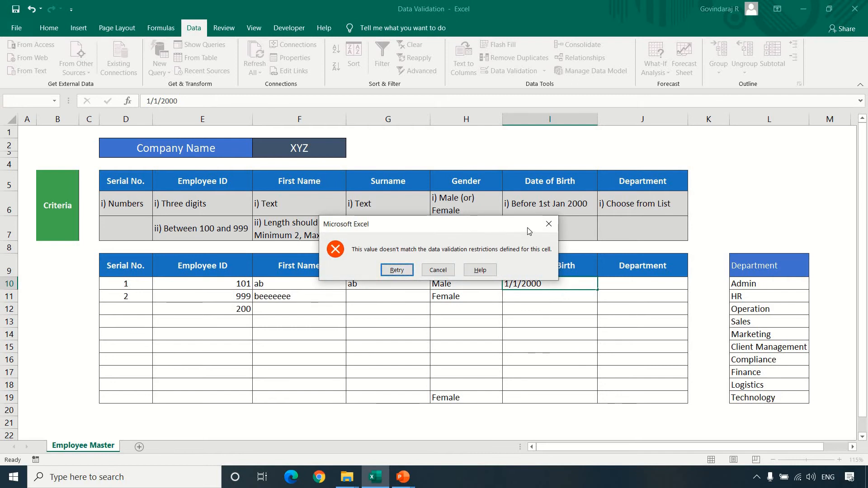
left_click(397, 270)
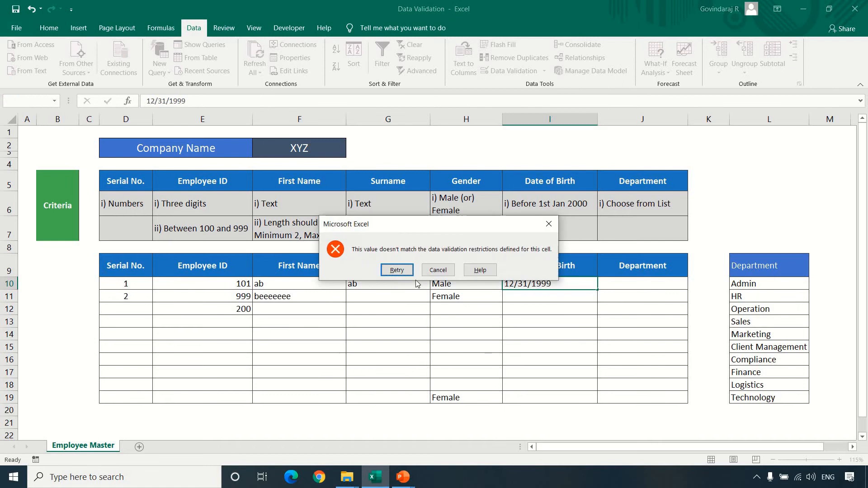
key("Return")
type("31")
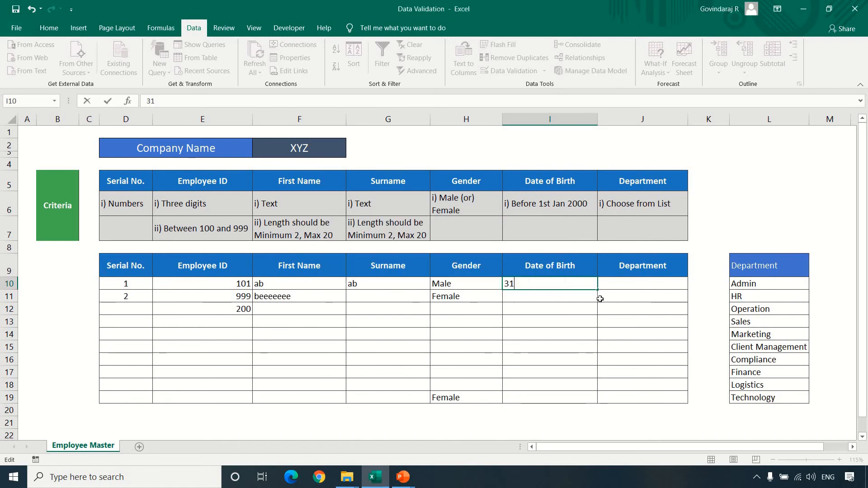
type("/12/1999")
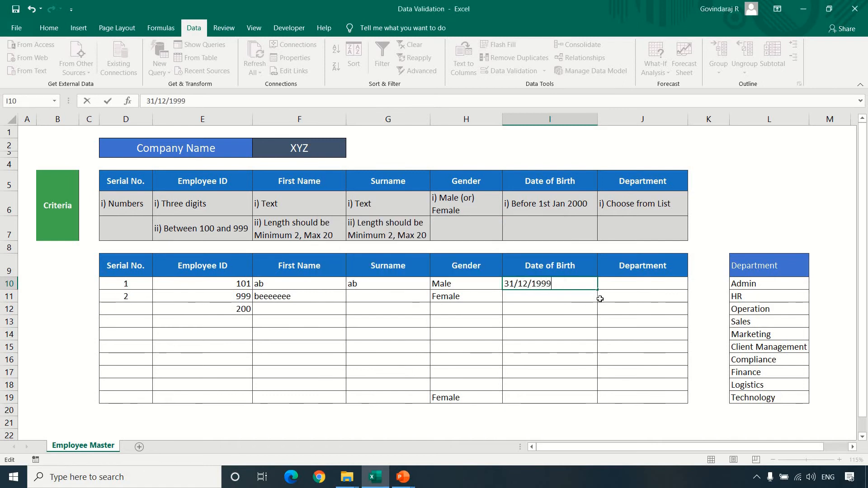
key("ctrl+Return")
key("Return")
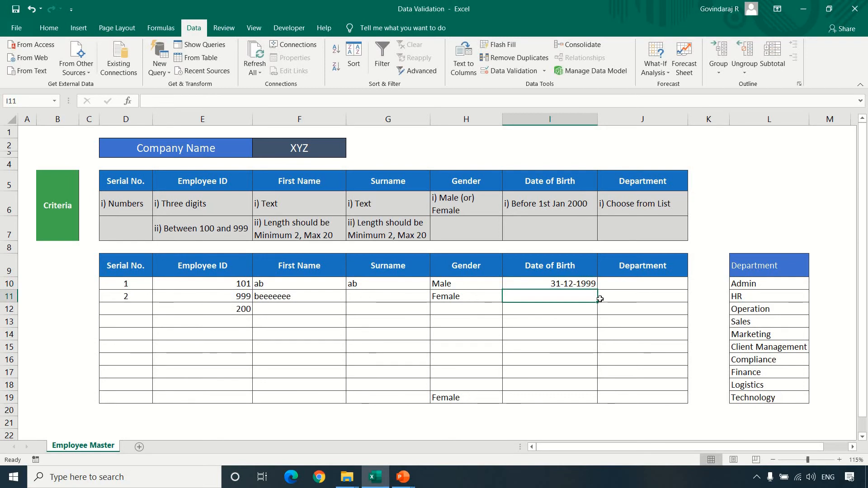
Try a date of birth after the cutoff in I11, and enter one decades before the cutoff there instead.
type("30/12/2000")
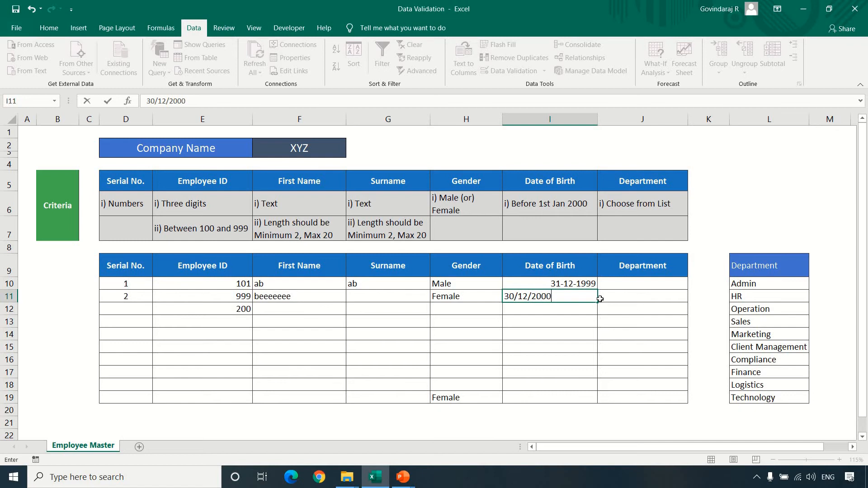
key("Return")
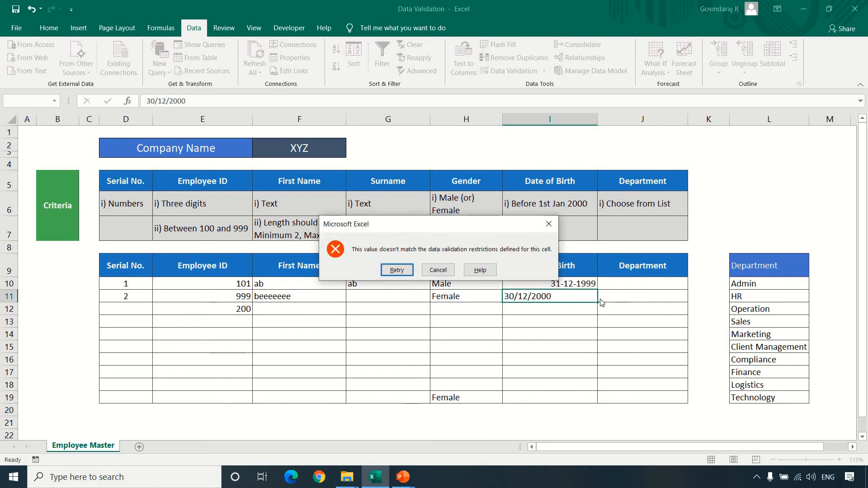
key("Return")
type("30/12/1970")
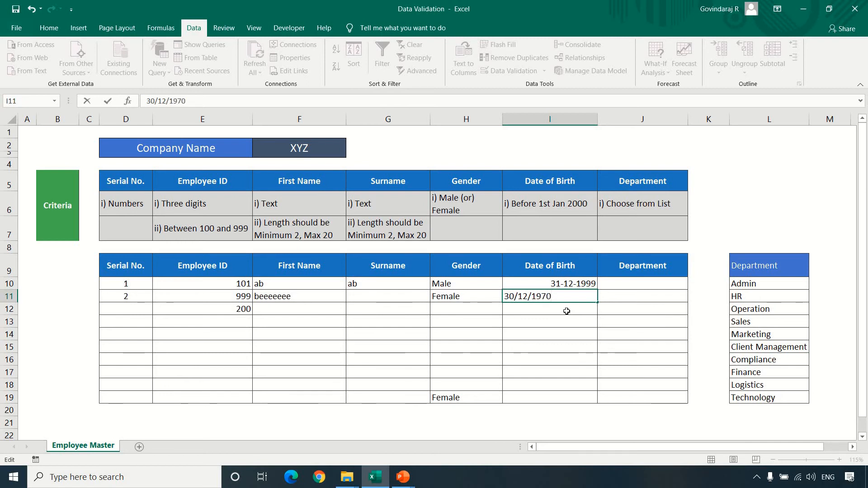
key("Return")
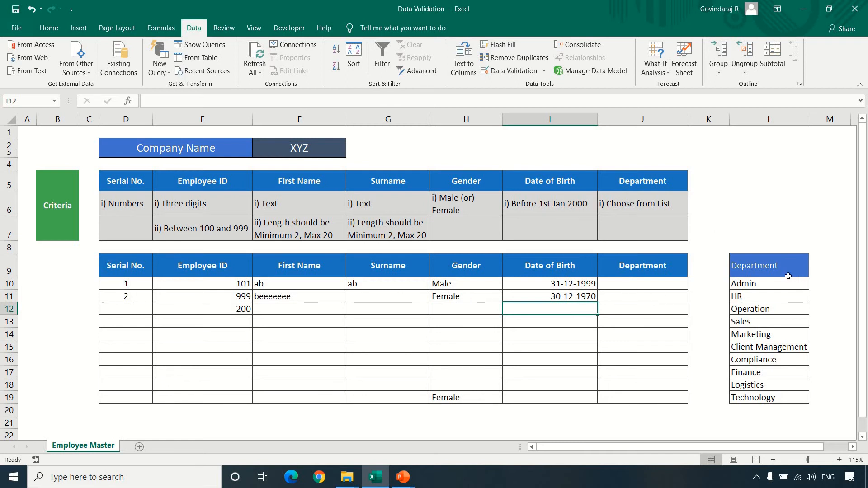
Choose list as the data validation type for the Department cells J10:J19.
left_click_drag(643, 284, 636, 398)
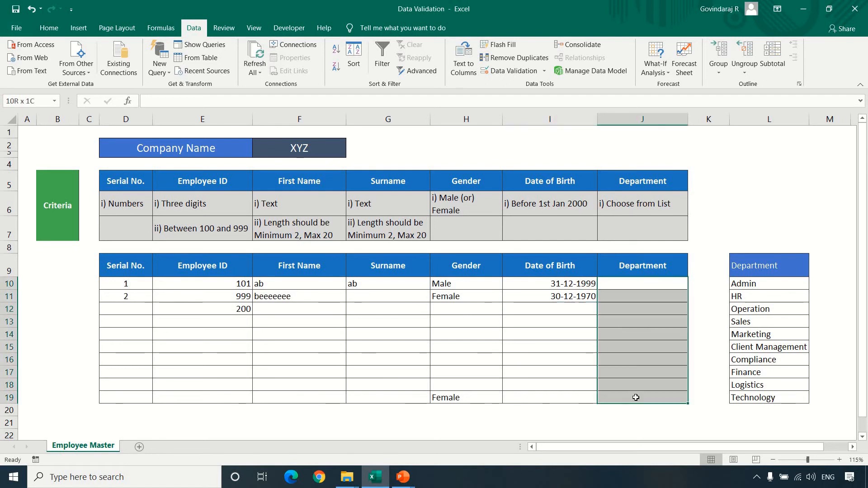
left_click(502, 72)
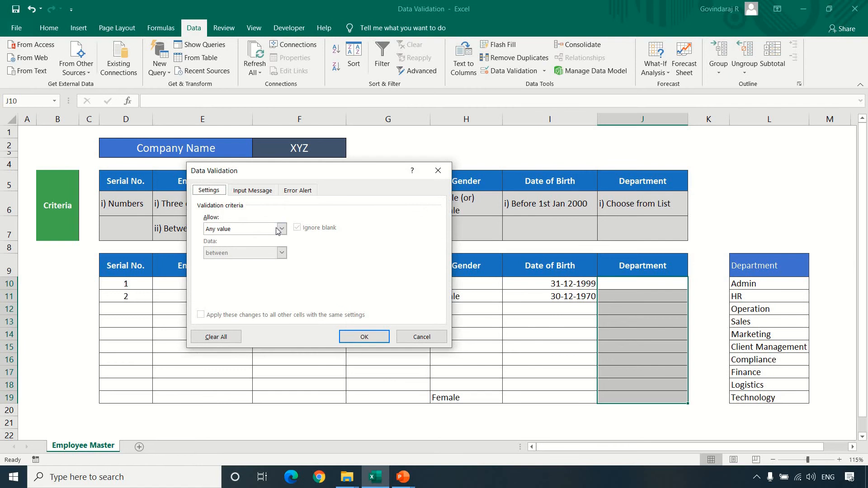
left_click(280, 229)
left_click(264, 262)
left_click_drag(337, 175, 234, 198)
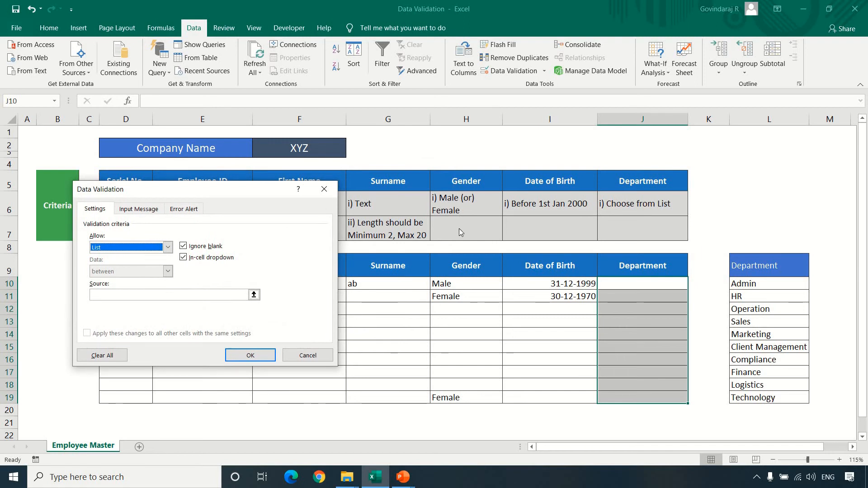
left_click(162, 295)
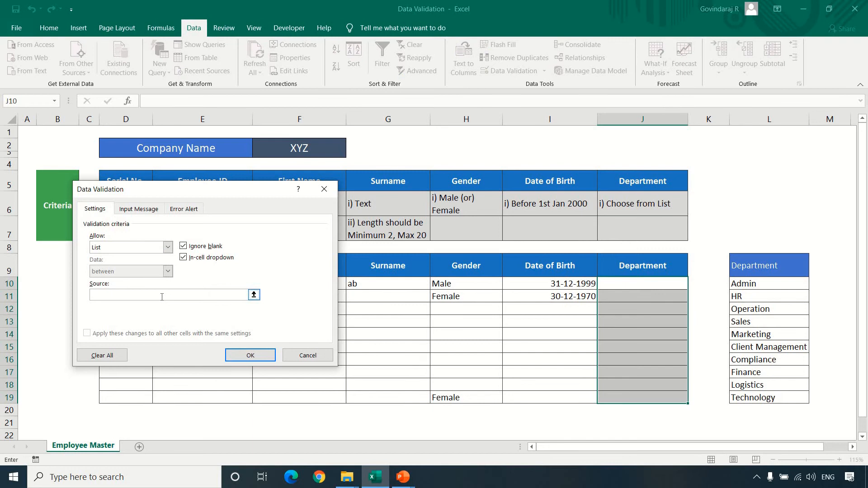
type("Admin,")
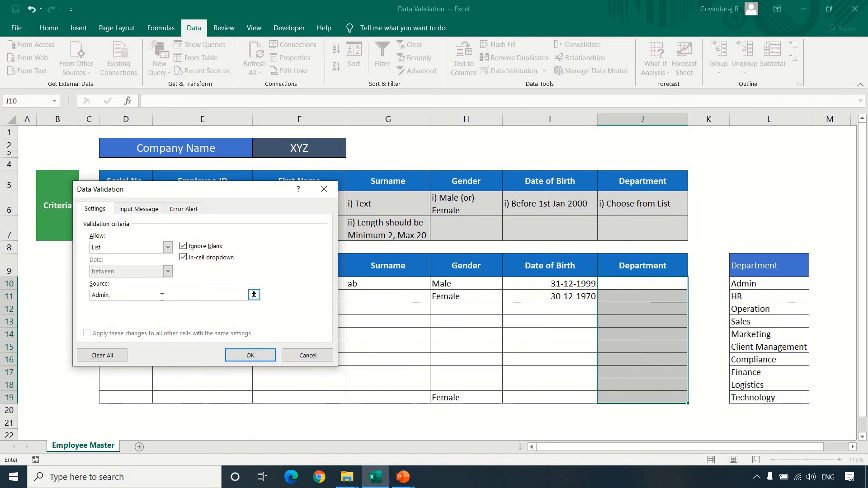
type("HR,Operation")
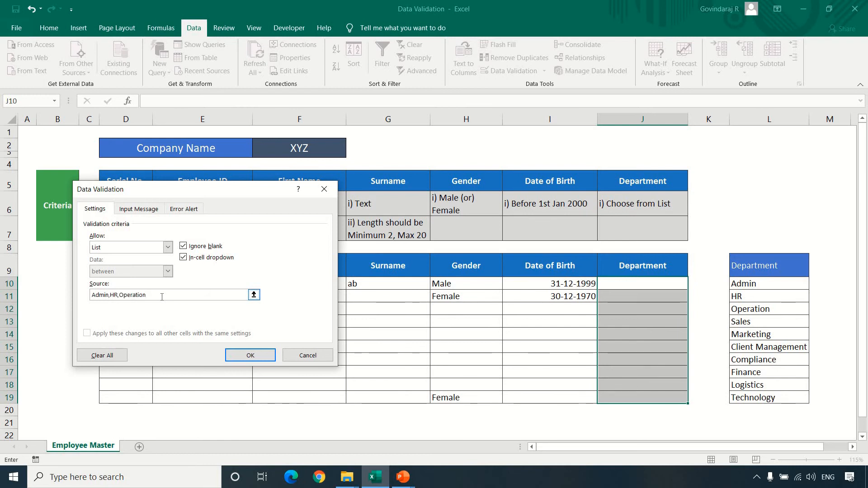
key("ctrl+a")
key("BackSpace")
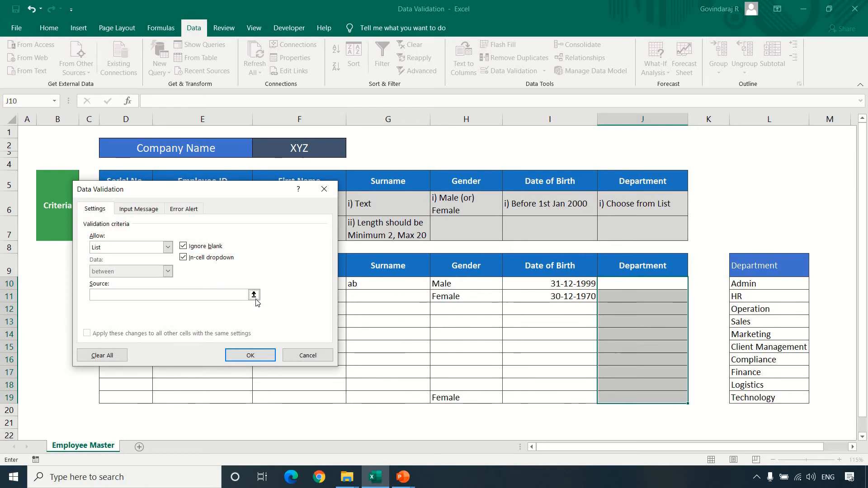
Use the department list in =$L$10:$L$19 as the validation source and apply the rule.
left_click(254, 294)
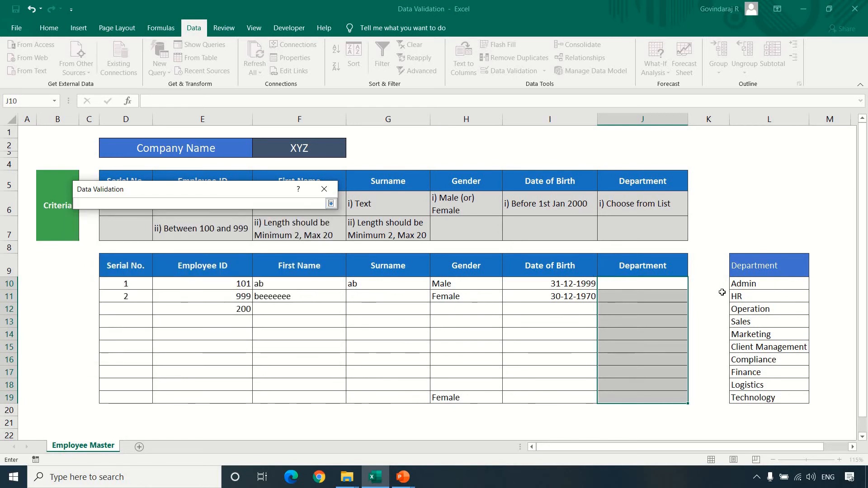
left_click_drag(746, 284, 751, 398)
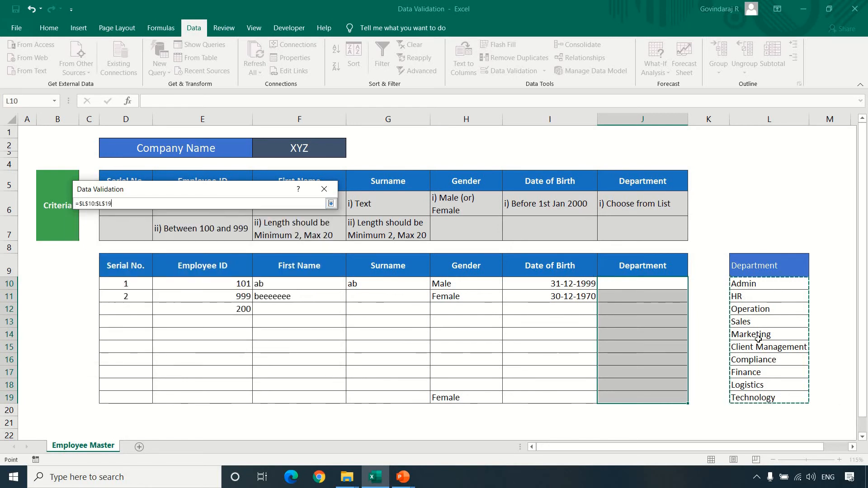
left_click(331, 204)
left_click(252, 355)
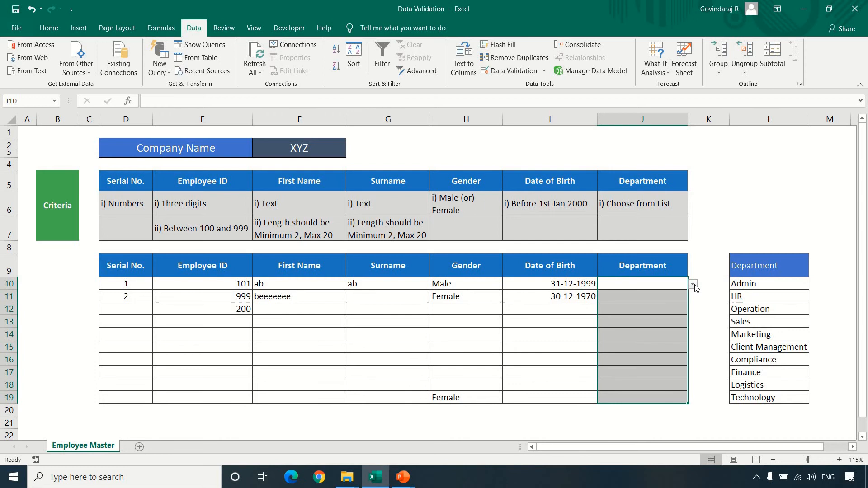
Test the Department dropdown by choosing Admin in J10, Marketing in J11 and J12, Compliance in J13 and Technology in J14.
left_click(694, 285)
left_click_drag(696, 317, 592, 301)
left_click(590, 295)
left_click(634, 297)
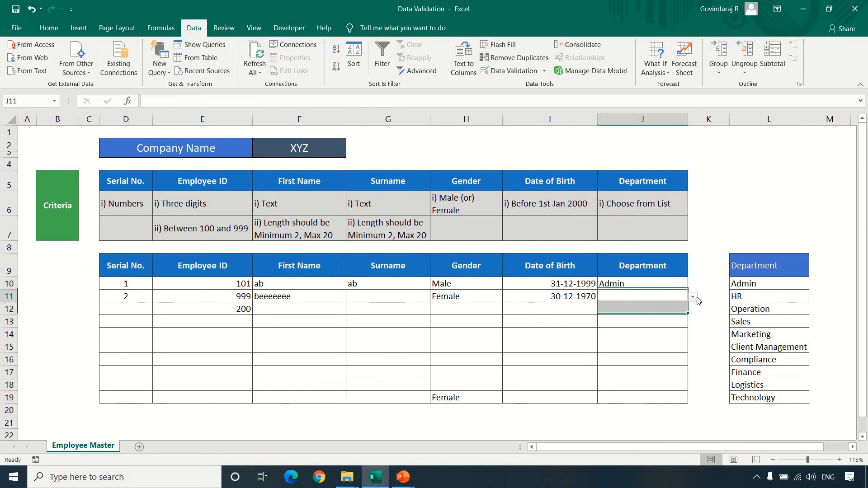
key("alt+Down")
left_click(629, 343)
key("Down")
key("Down")
key("Down")
key("Down")
key("Down")
key("Down")
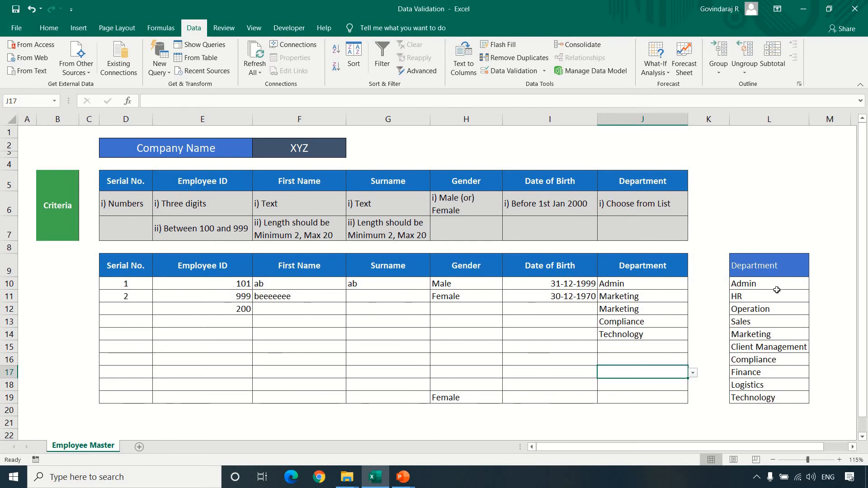
Clear Operation from L12 and Marketing from L14 in the Department source list.
left_click(772, 308)
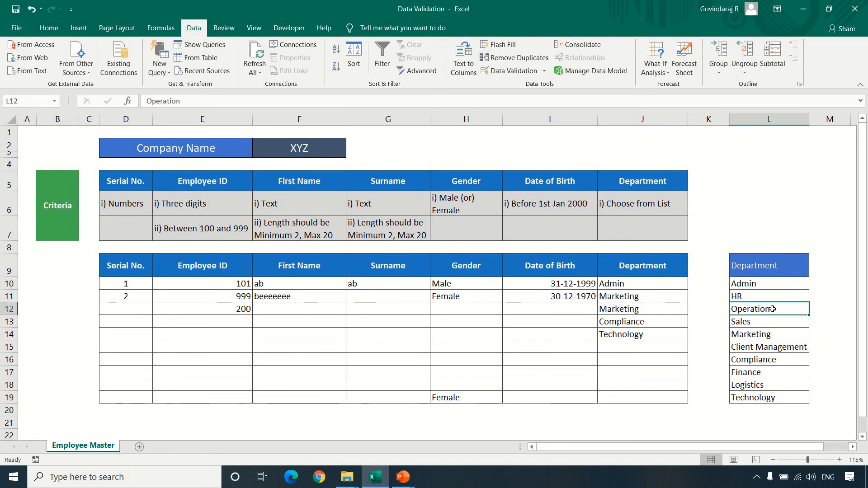
key("Delete")
key("Down")
key("Down")
key("Down")
key("Up")
key("Delete")
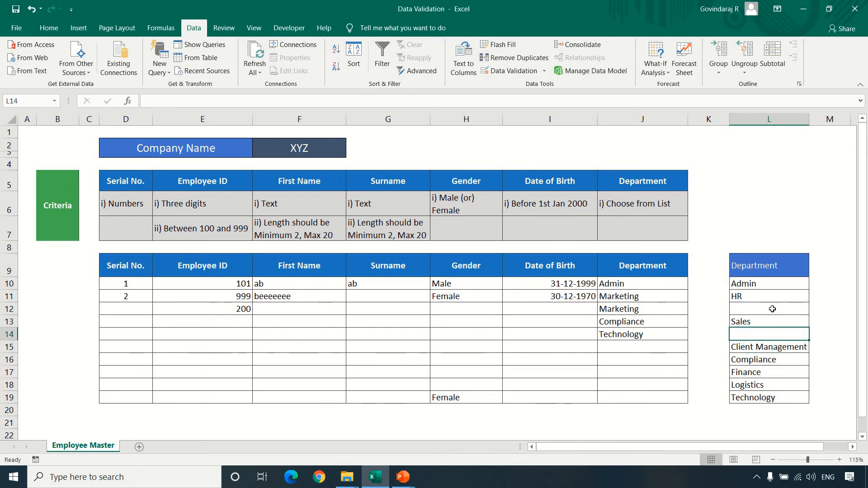
Check the Department dropdown options in J16 for the effect of the cleared source cells.
left_click(683, 360)
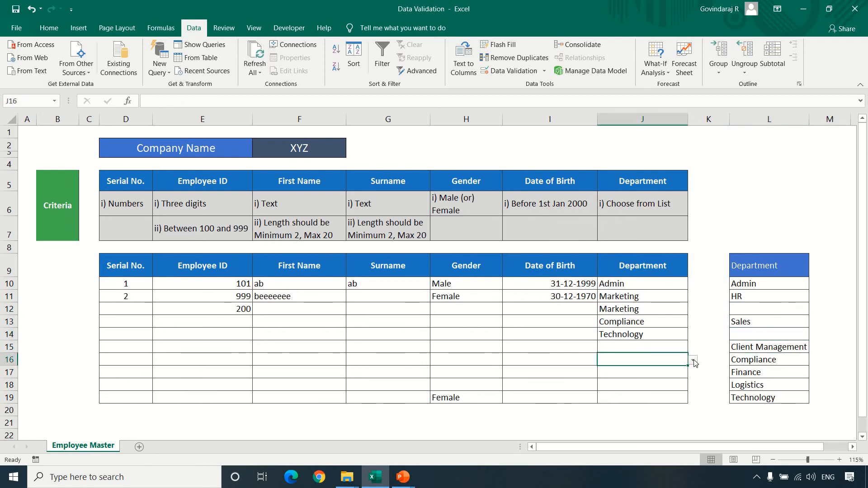
left_click(693, 361)
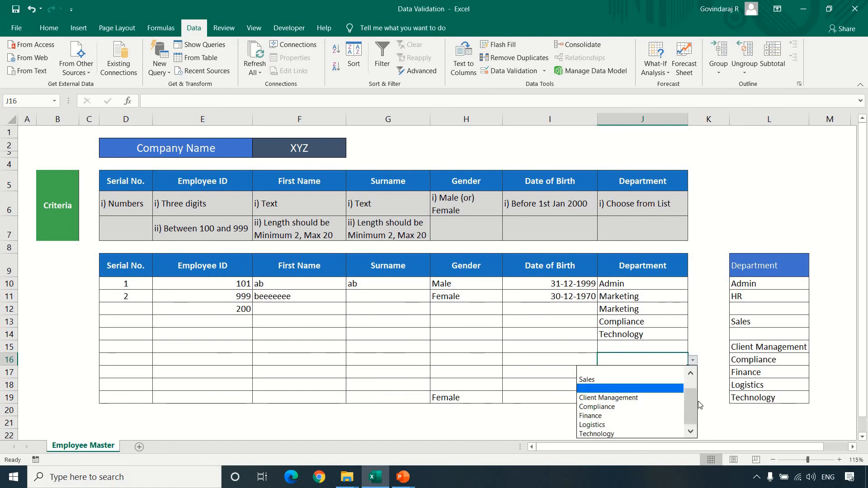
scroll(694, 395, "up", 1)
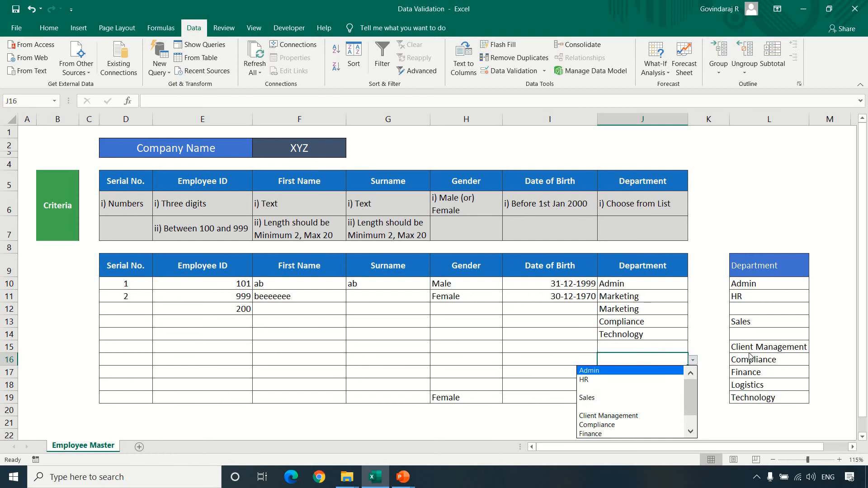
key("Escape")
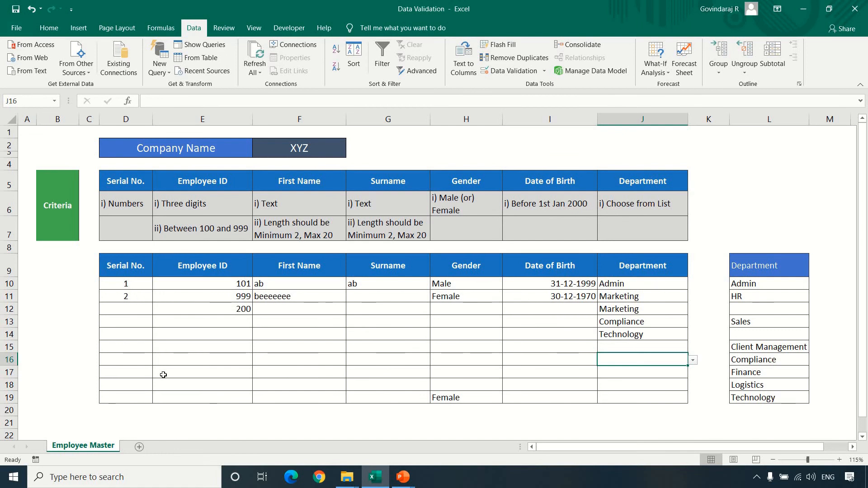
Unhide the Department sheet and select its department names in A2:A11.
right_click(100, 451)
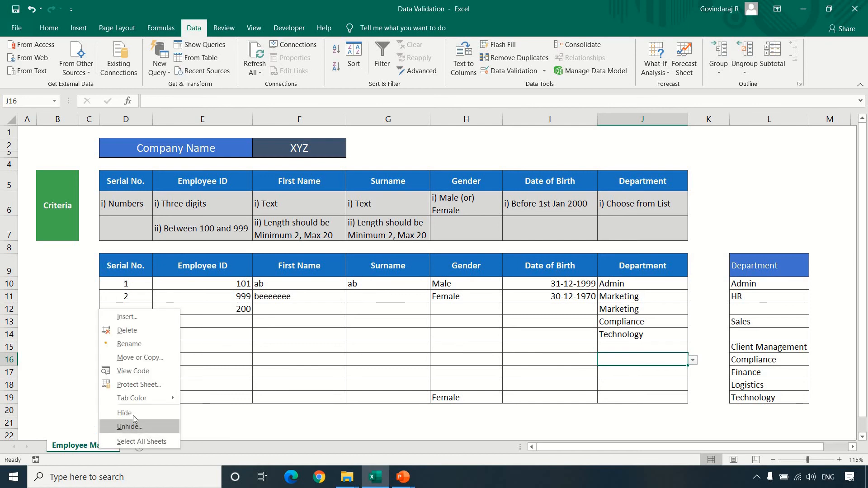
left_click(136, 427)
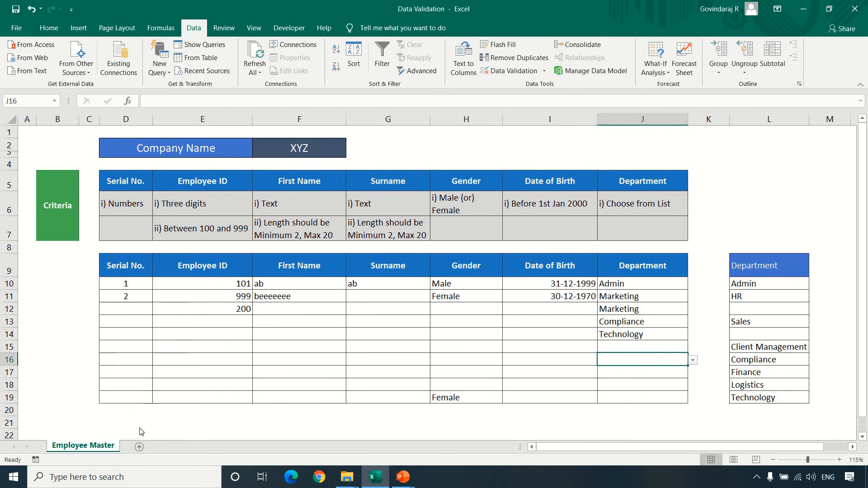
left_click(153, 450)
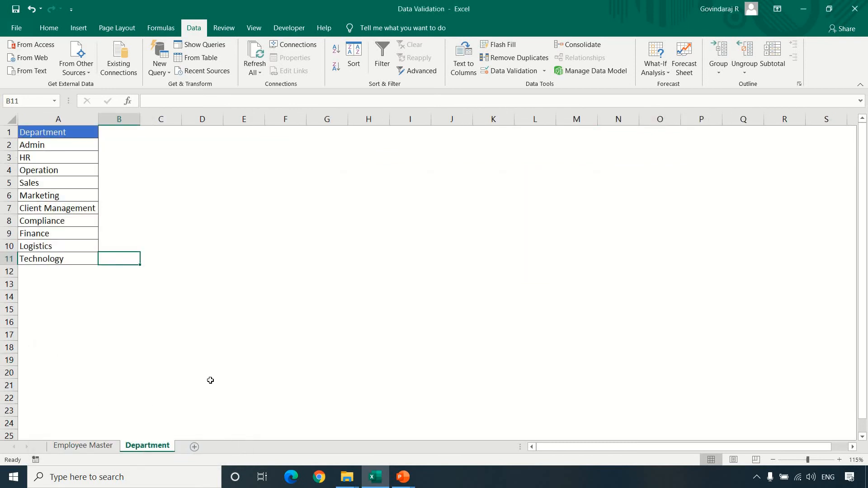
left_click_drag(68, 145, 72, 256)
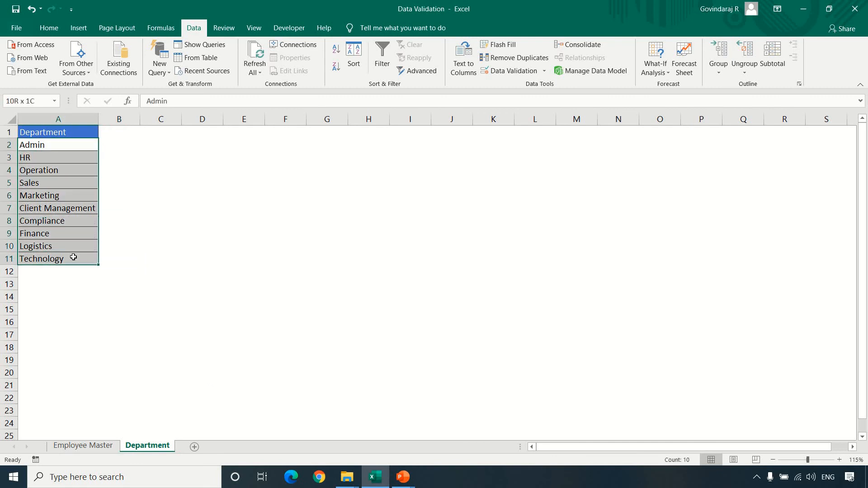
Change the list validation source for Employee Master cells J10:J19 to =Department!$A$2:$A$11 and apply it.
left_click(83, 446)
left_click_drag(642, 284, 656, 398)
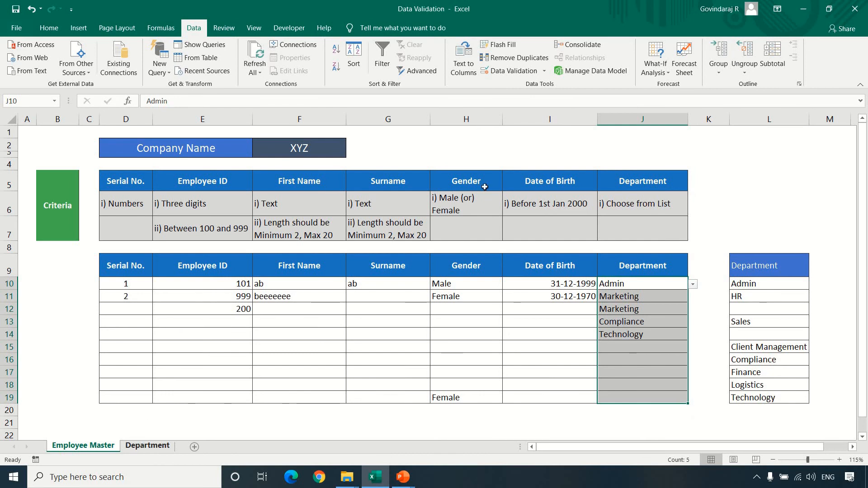
left_click(497, 72)
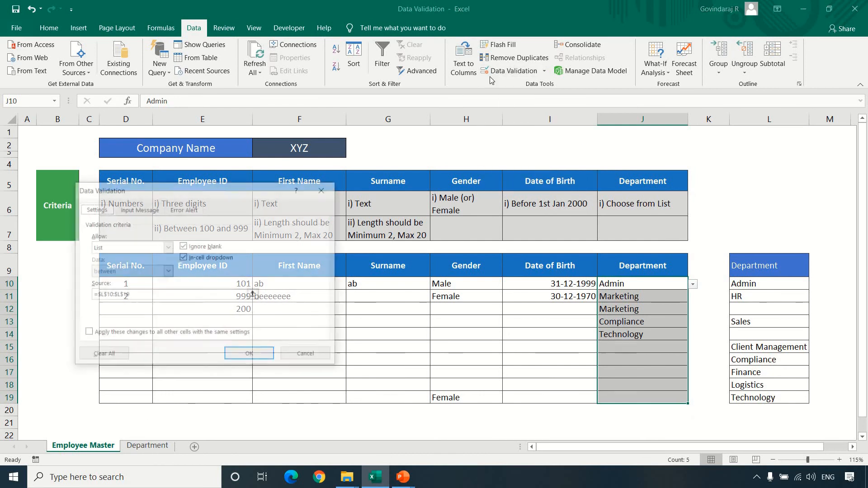
left_click(254, 295)
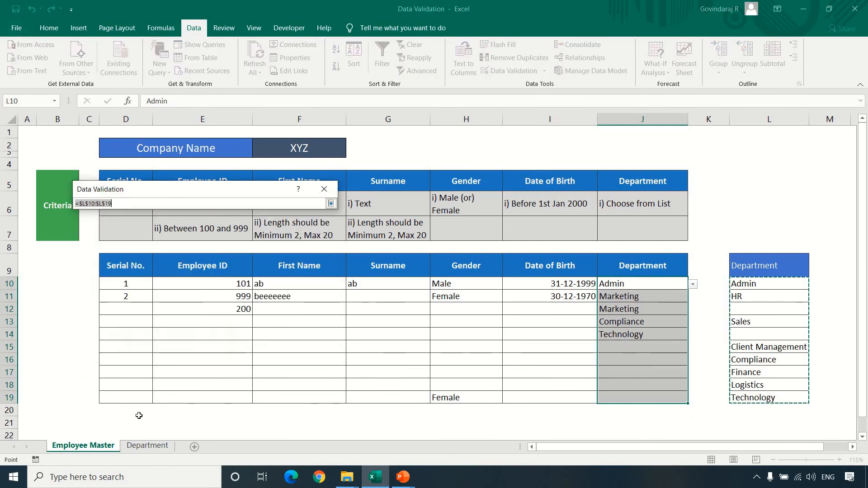
left_click(148, 446)
left_click_drag(55, 261, 56, 260)
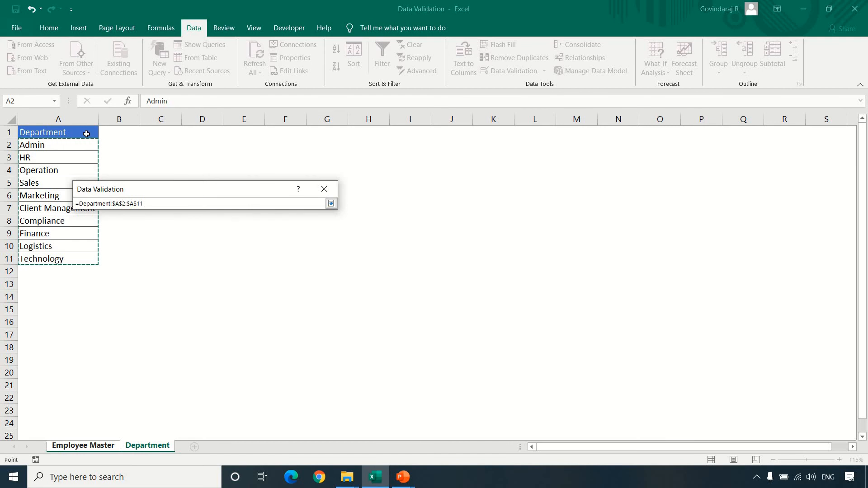
key("Return")
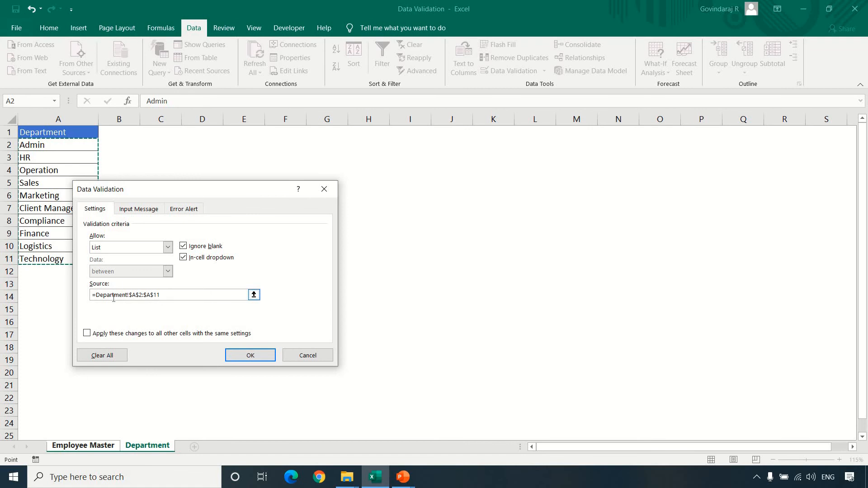
left_click(250, 355)
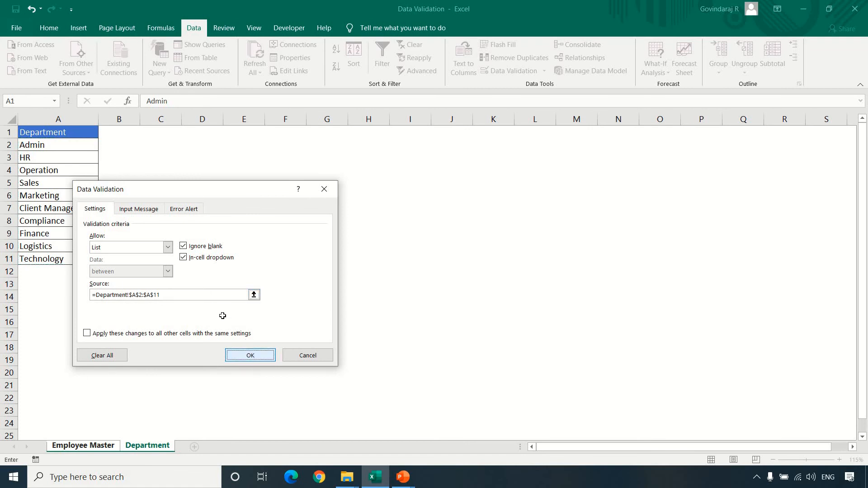
Hide the Department sheet.
left_click(153, 446)
right_click(154, 446)
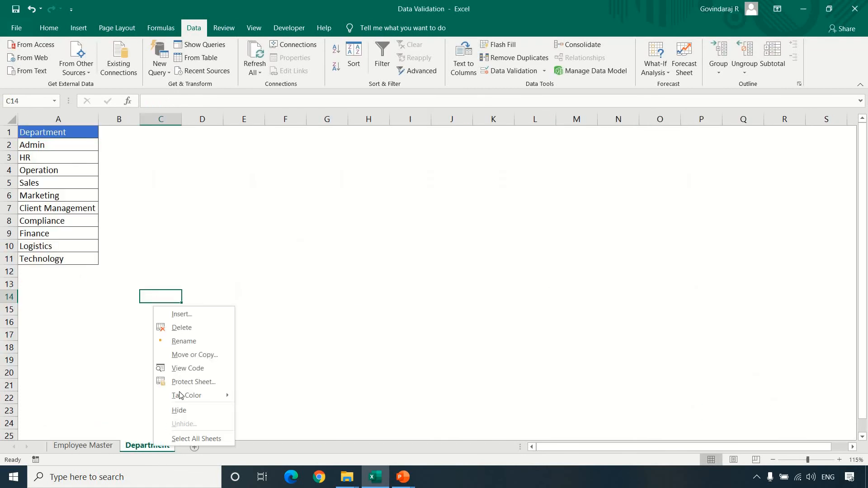
left_click(128, 430)
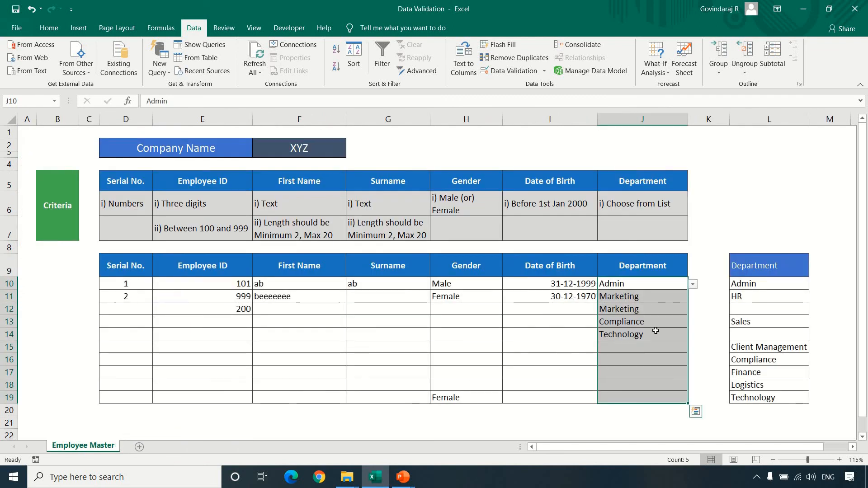
Look through all the Department dropdown options in J10 without changing the selected department.
left_click(657, 333)
left_click(646, 282)
left_click(693, 284)
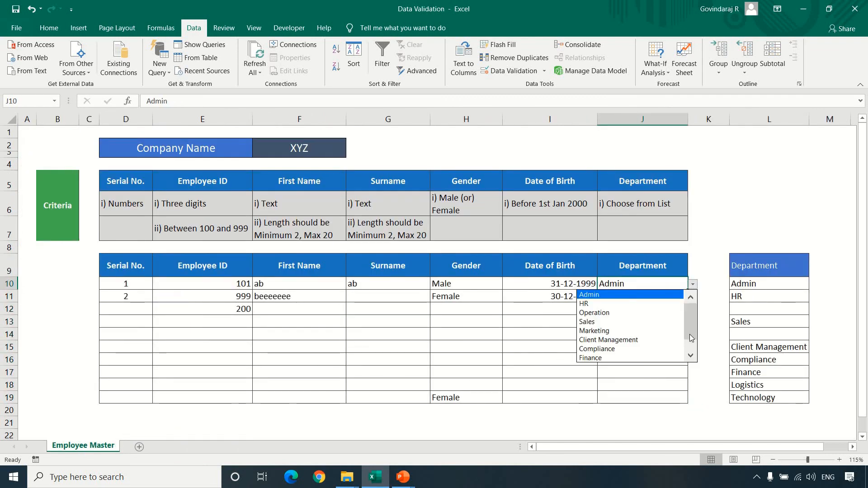
left_click_drag(692, 338, 691, 365)
left_click_drag(686, 307, 688, 356)
left_click(450, 358)
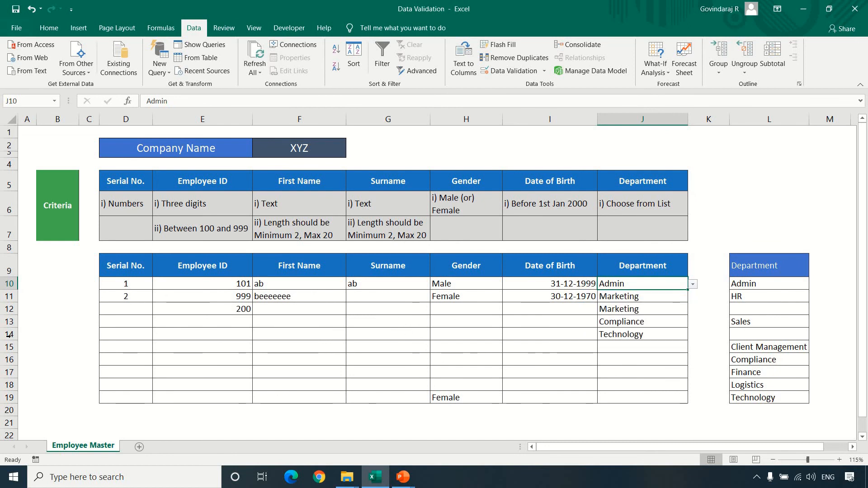
left_click(450, 359)
Delete row 14 from the Employee Master sheet.
left_click(7, 334)
right_click(8, 334)
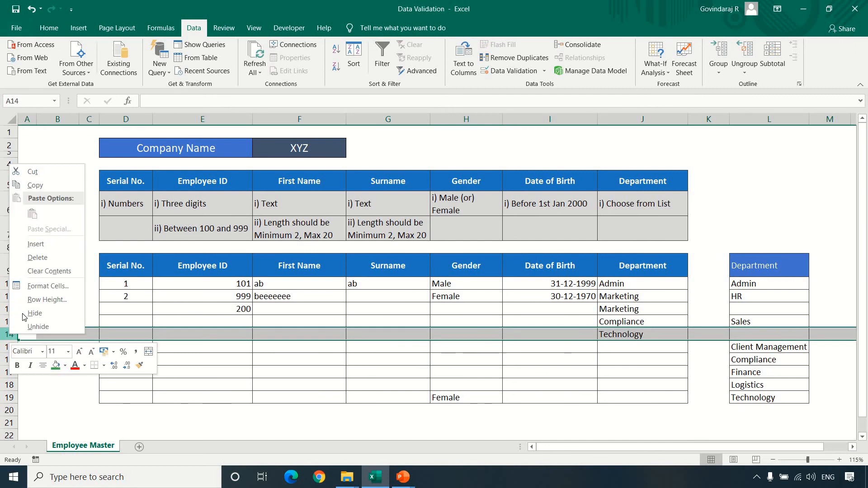
key("d")
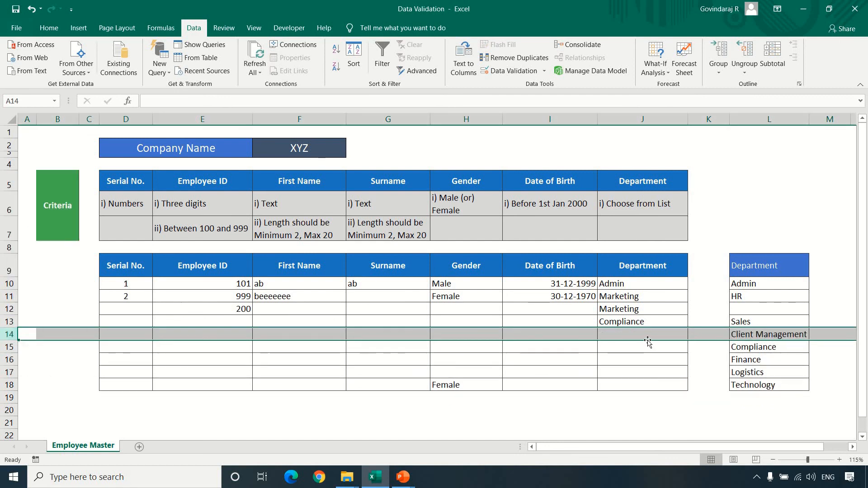
Look through the Department dropdown options in J14 after the row deletion.
left_click(683, 334)
left_click(692, 334)
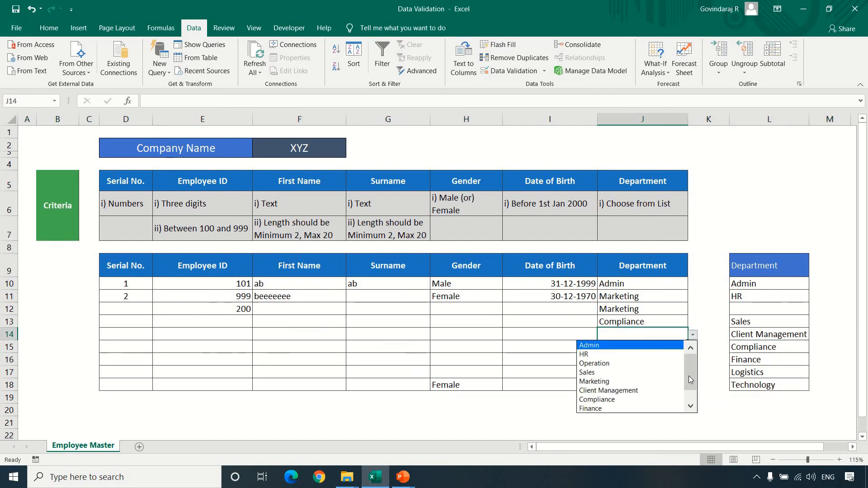
left_click_drag(688, 376, 690, 397)
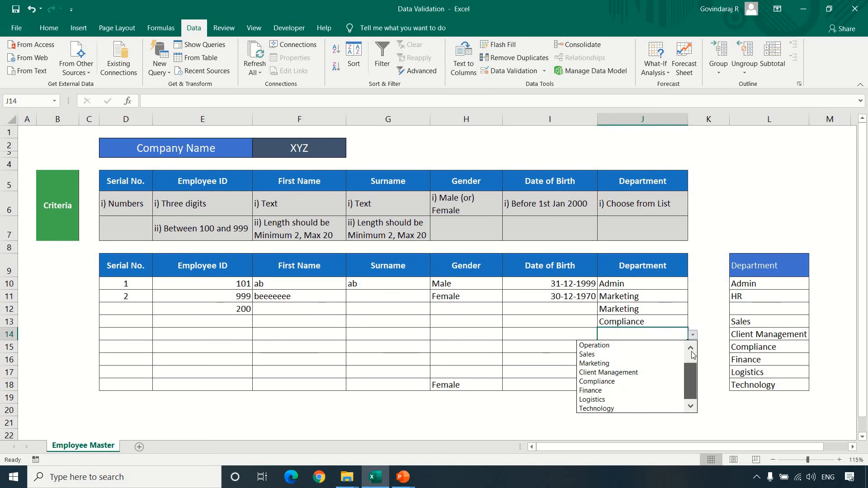
left_click(693, 335)
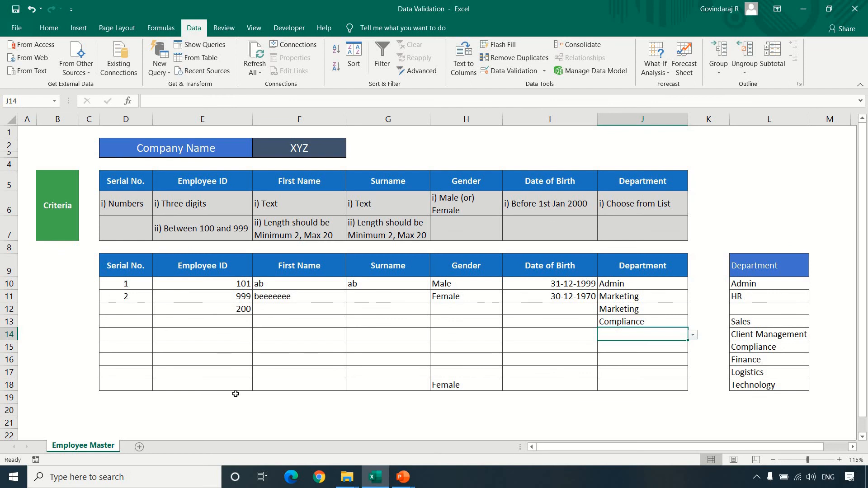
Unhide the Department sheet and add Business Continuity to its list in A12.
right_click(113, 452)
key("Escape")
left_click(183, 450)
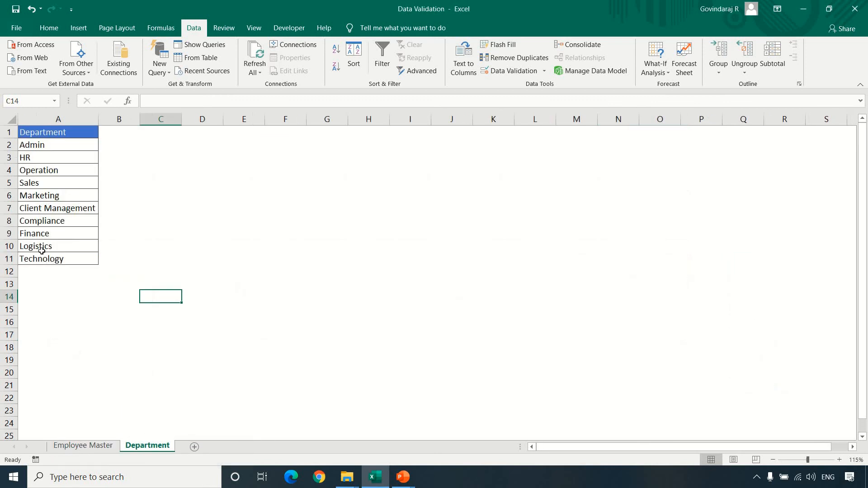
left_click(50, 270)
type("Busines")
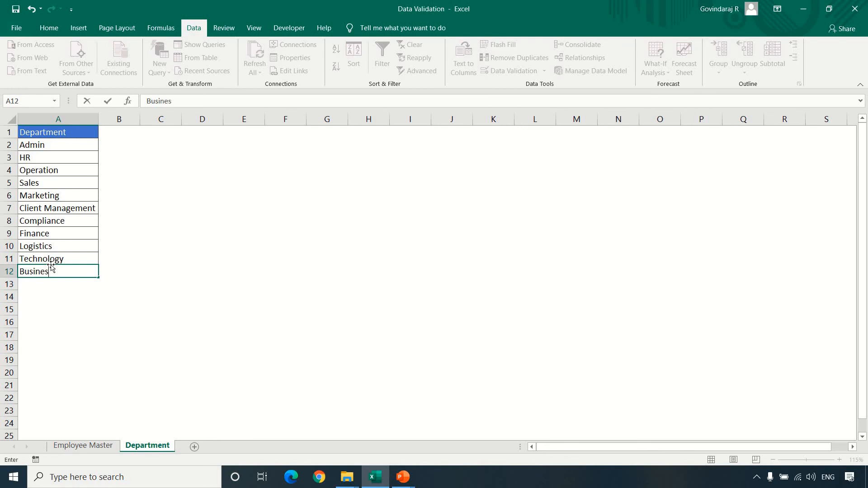
type("s Continuity")
key("Return")
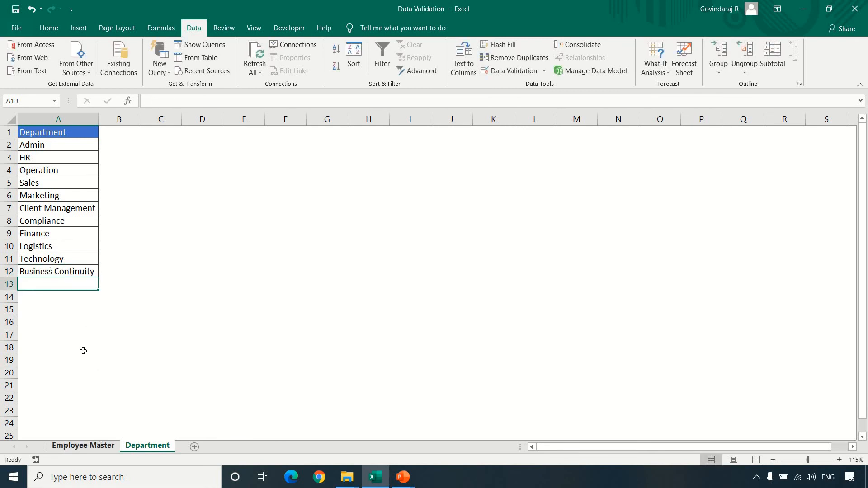
Extend the list validation source for Employee Master cells J10:J18 to =Department!$A$2:$A$12 and apply it.
left_click(83, 445)
left_click_drag(632, 284, 645, 389)
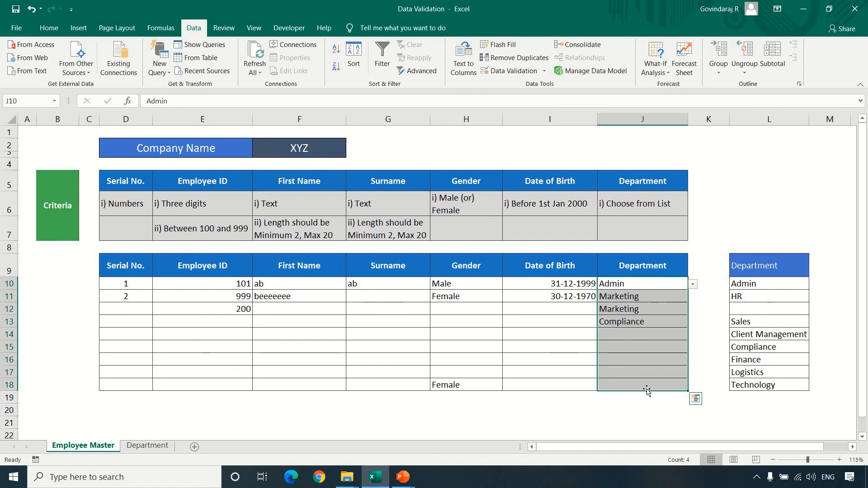
left_click(508, 73)
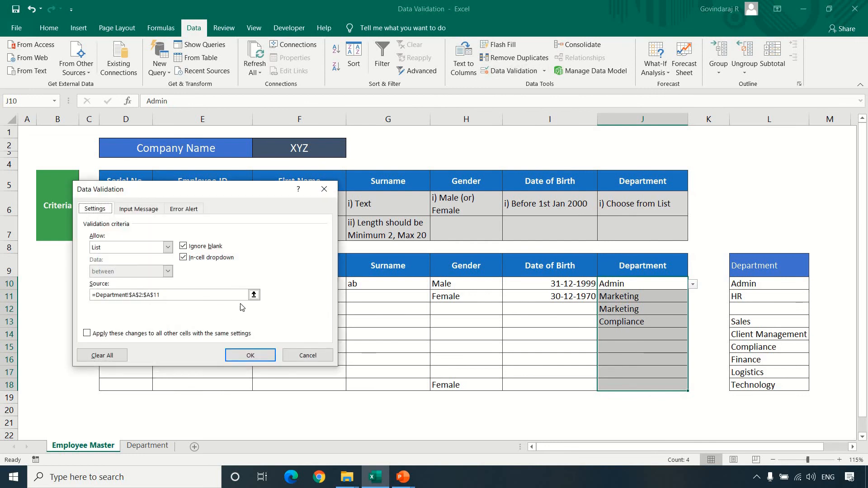
left_click(254, 295)
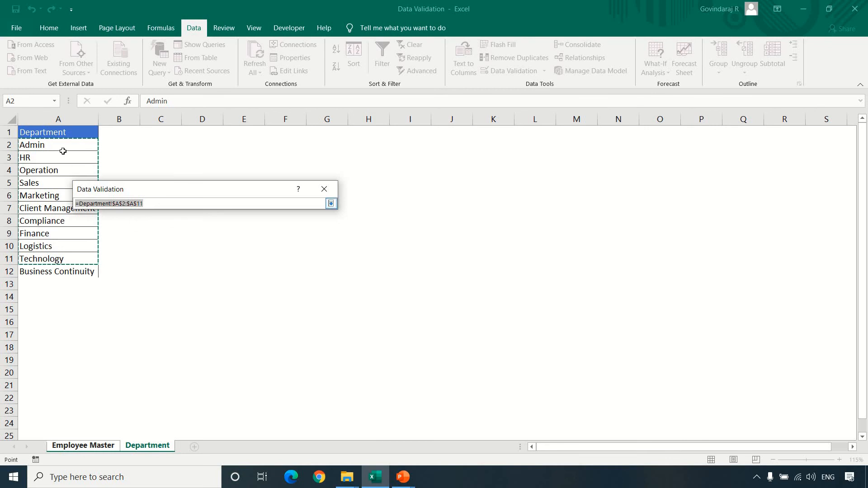
left_click_drag(57, 145, 60, 271)
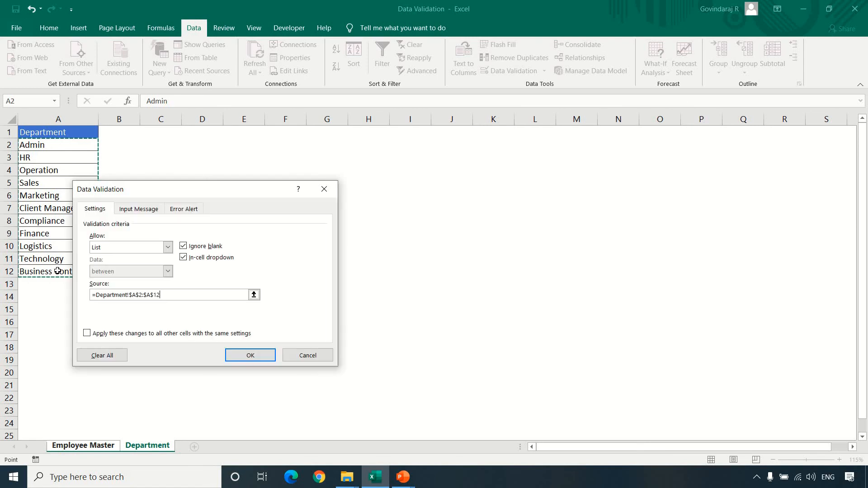
left_click(251, 355)
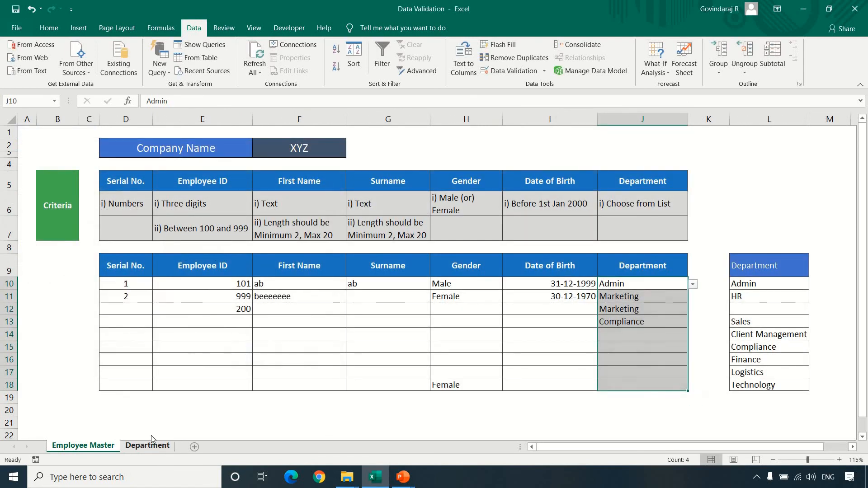
Hide the Department sheet again and check the J13 dropdown for the Business Continuity option.
right_click(147, 446)
left_click(170, 410)
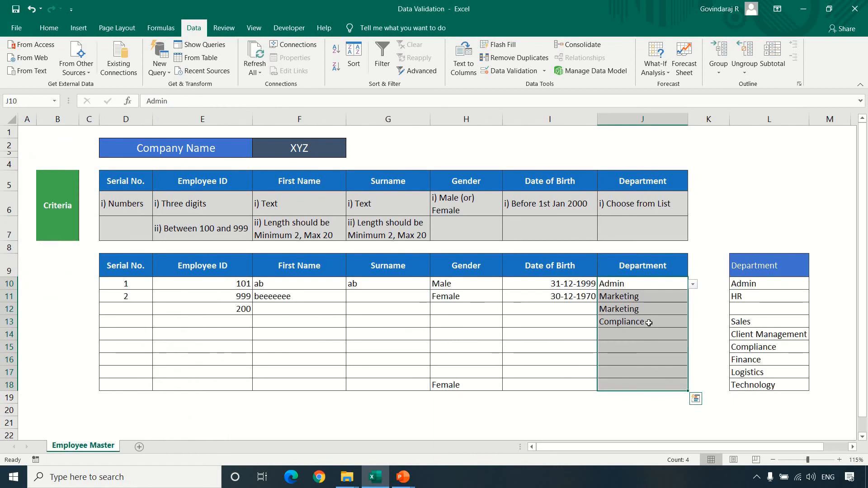
left_click(684, 322)
left_click(694, 322)
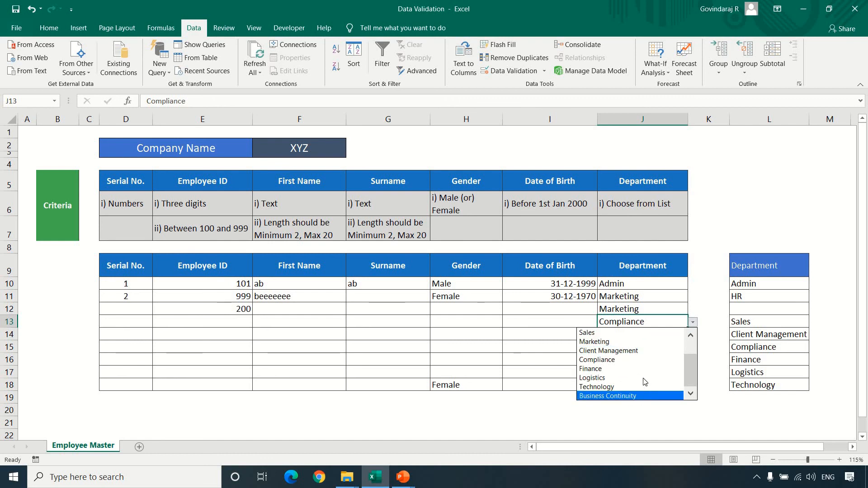
key("Escape")
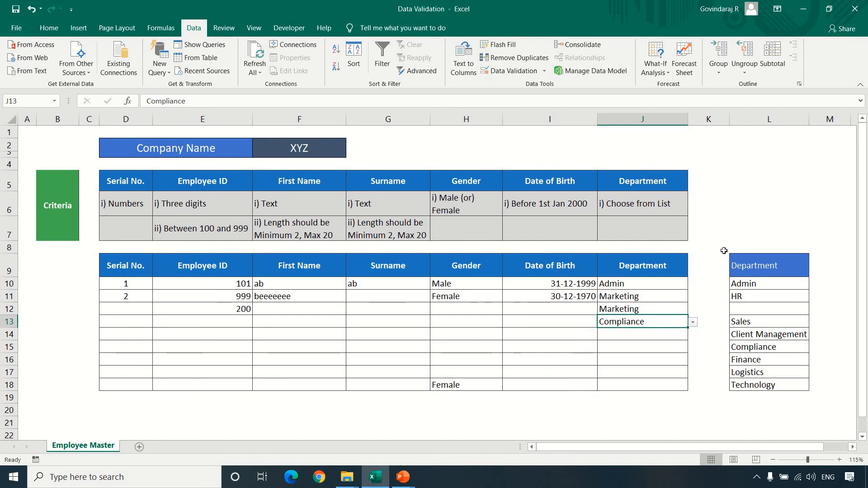